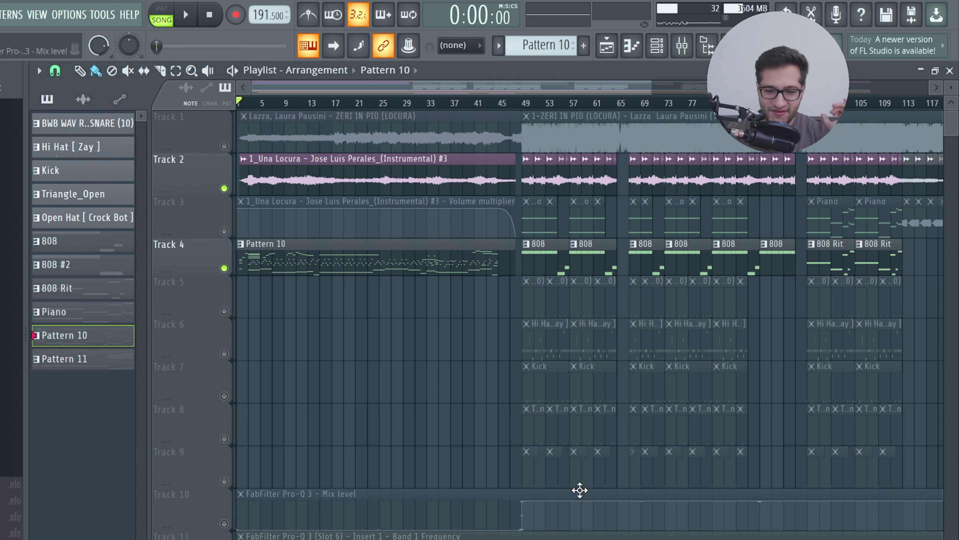
# Step: Open the sample settings of the 1_Una Locura instrumental clip on Track 2
pyautogui.doubleClick(285, 179)
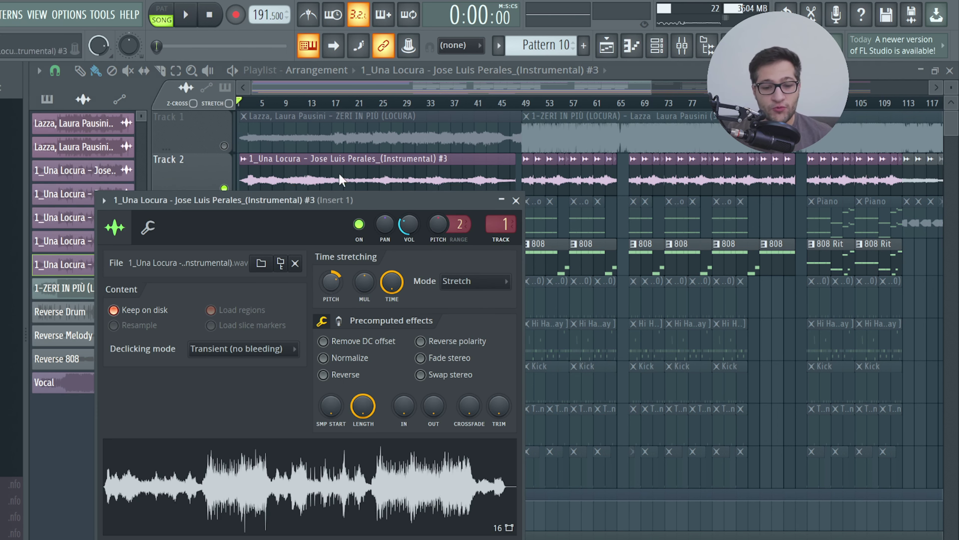
pyautogui.doubleClick(296, 169)
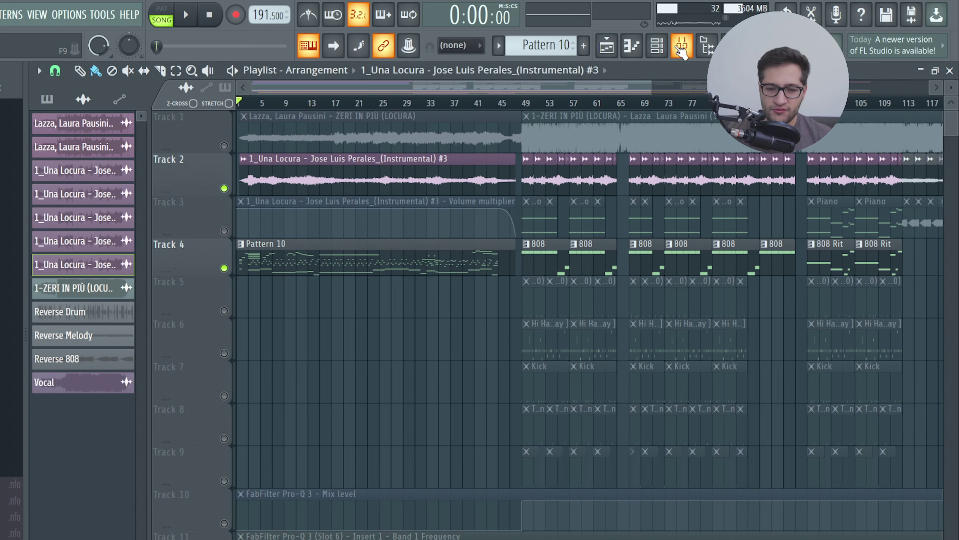
# Step: Open the mixer and inspect the Retro Color and FabFilter Pro-Q 3 effects on Insert 1
pyautogui.click(681, 50)
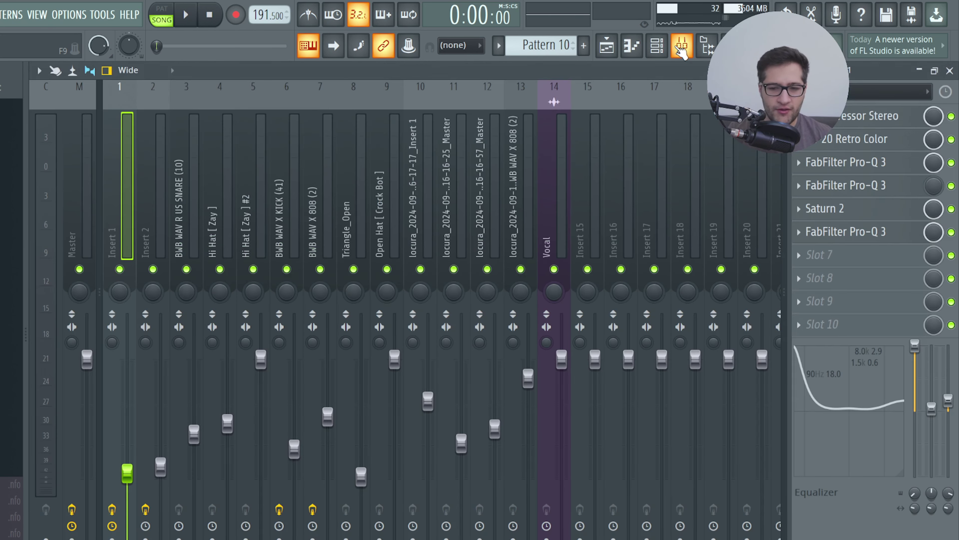
pyautogui.click(846, 127)
pyautogui.click(839, 131)
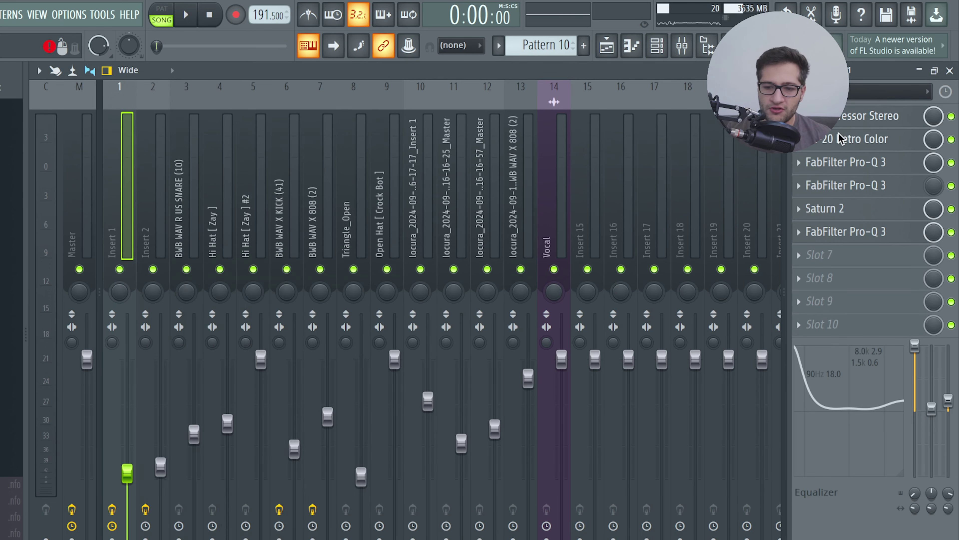
pyautogui.click(839, 138)
pyautogui.click(839, 138)
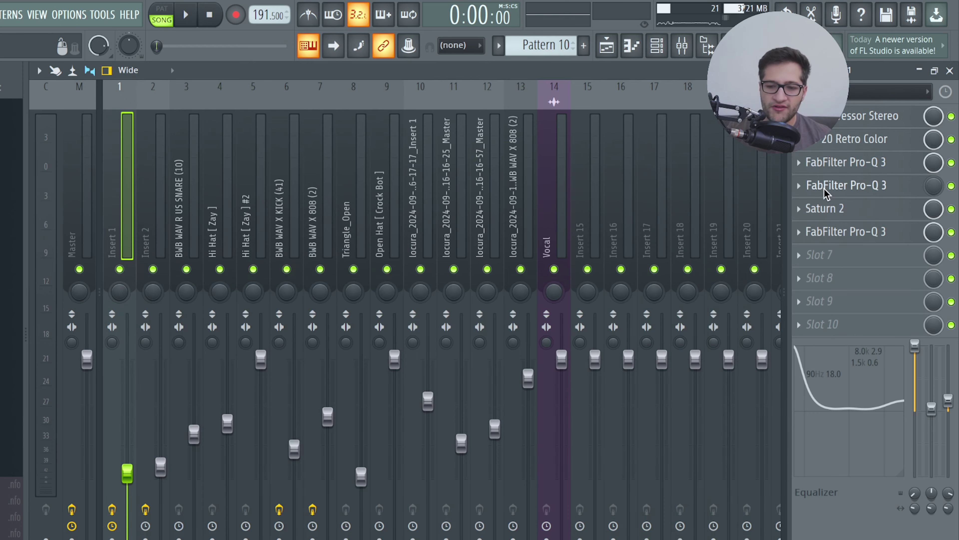
pyautogui.click(825, 191)
pyautogui.click(826, 189)
pyautogui.click(833, 234)
pyautogui.click(832, 235)
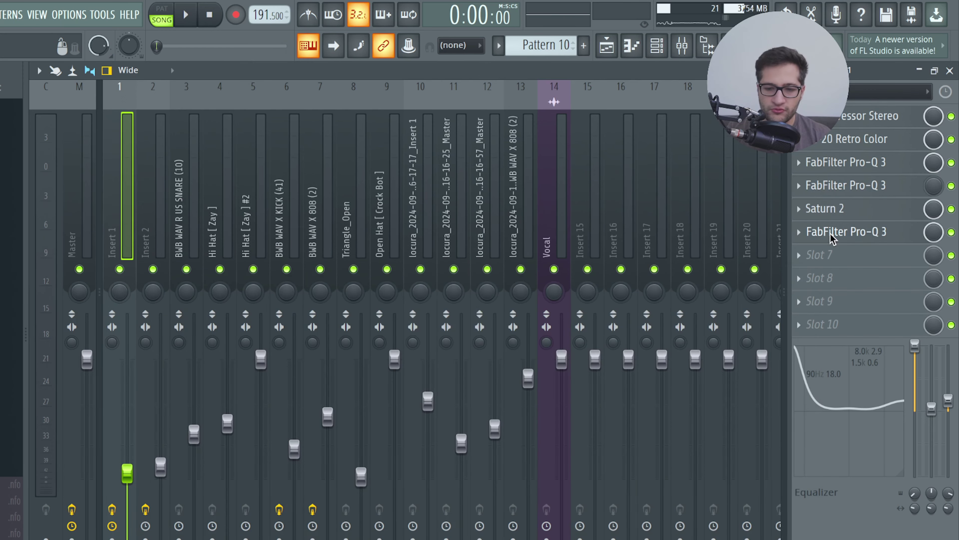
# Step: Open the Scaler 2 piano roll of Pattern 10 and examine the chord, arpeggio and bass notes in the opening bars
pyautogui.press('F7')
pyautogui.hscroll(-1, 268, 260)
pyautogui.scroll(-1, 189, 327)
pyautogui.scroll(-1, 173, 333)
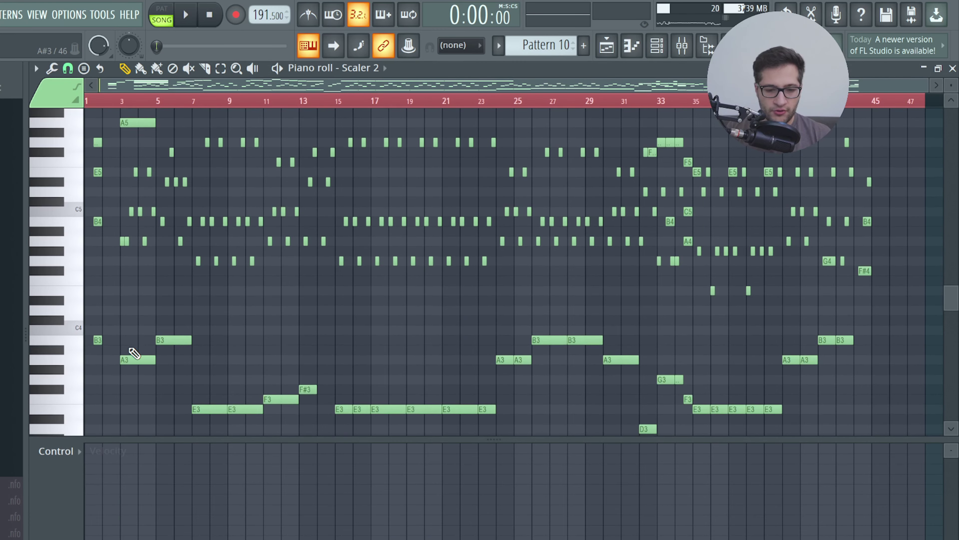
pyautogui.scroll(5, 130, 349)
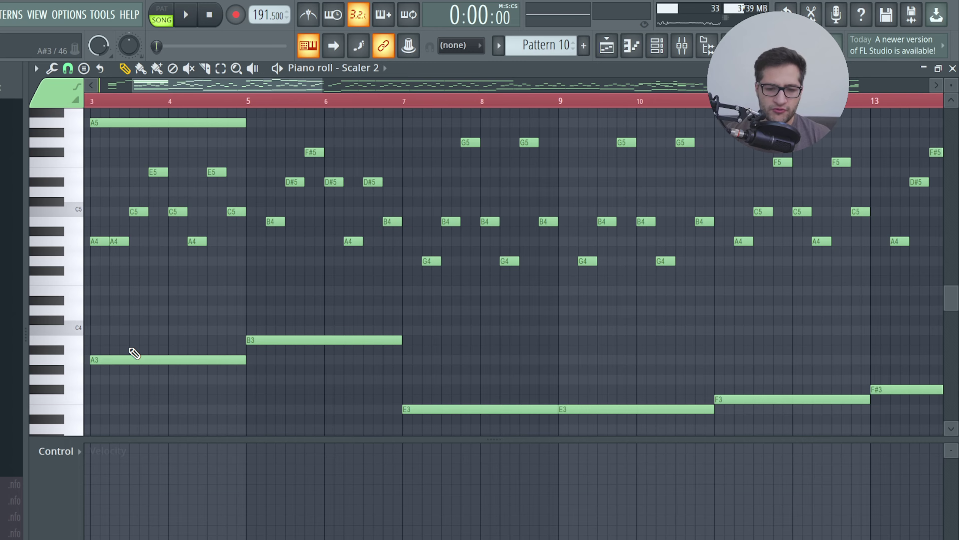
pyautogui.scroll(1, 130, 348)
pyautogui.hscroll(-2, 130, 348)
pyautogui.hscroll(-2, 130, 348)
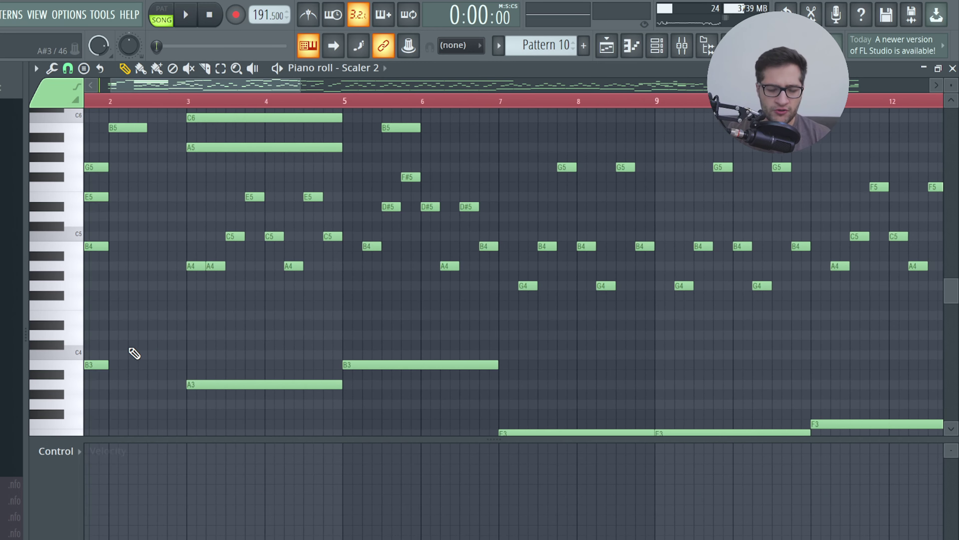
pyautogui.scroll(-1, 130, 349)
pyautogui.scroll(-2, 130, 348)
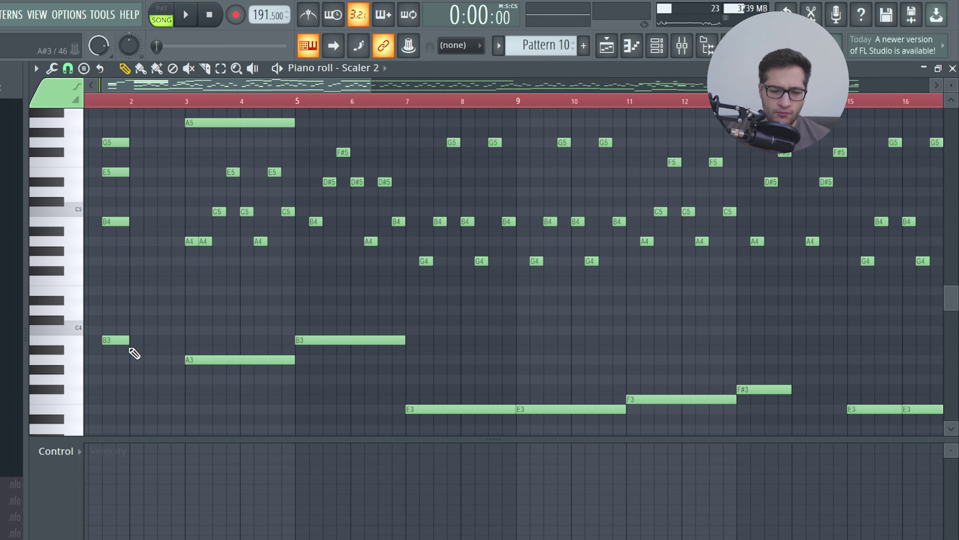
pyautogui.keyDown('ctrl'); pyautogui.scroll(-4, 134, 352); pyautogui.keyUp('ctrl')
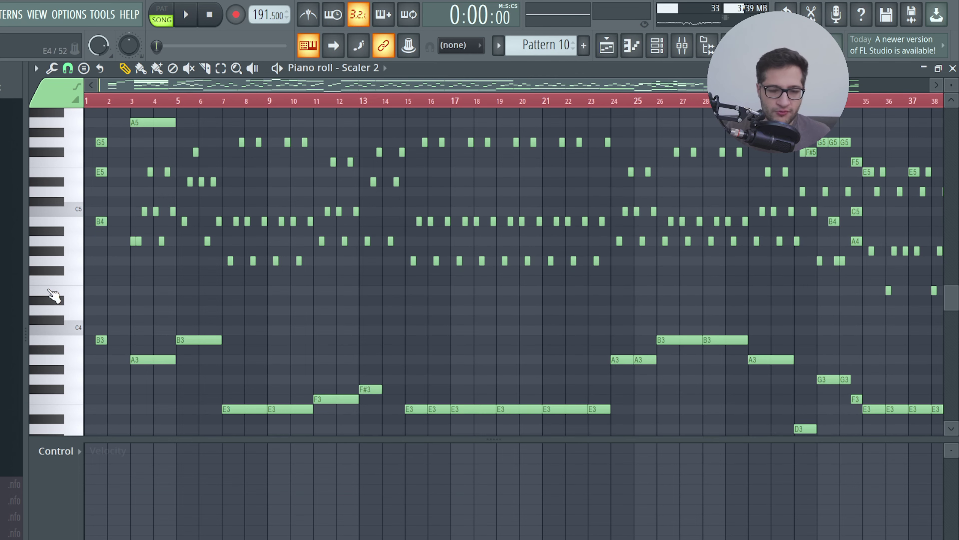
# Step: Play the opening chord of Pattern 10 from bar 1 in the piano roll
pyautogui.scroll(5, 46, 280)
pyautogui.scroll(3, 77, 227)
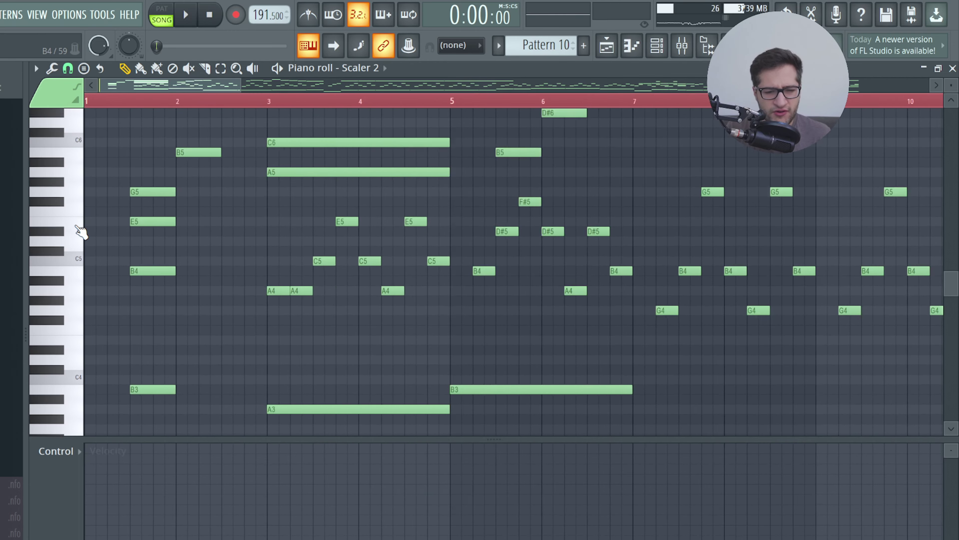
pyautogui.click(112, 104)
pyautogui.press('space')
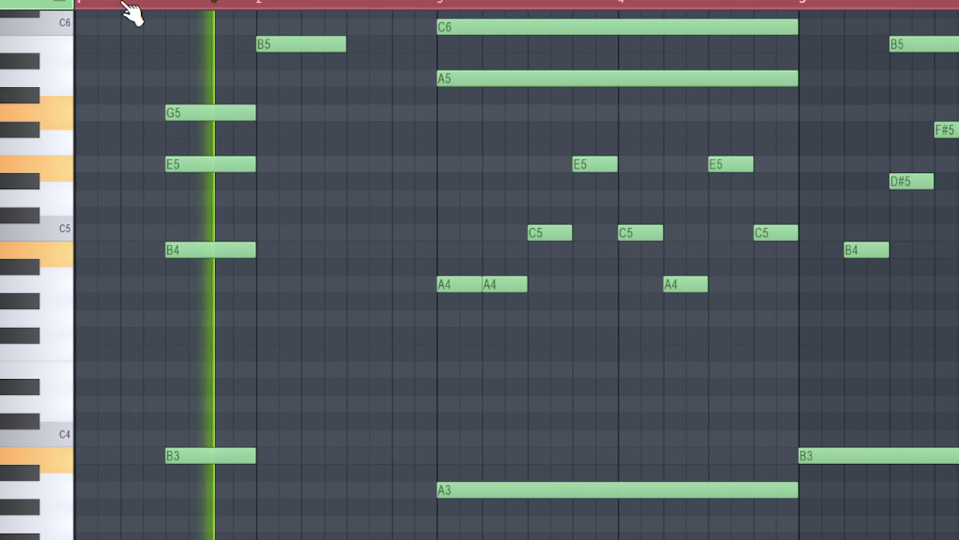
pyautogui.press('space')
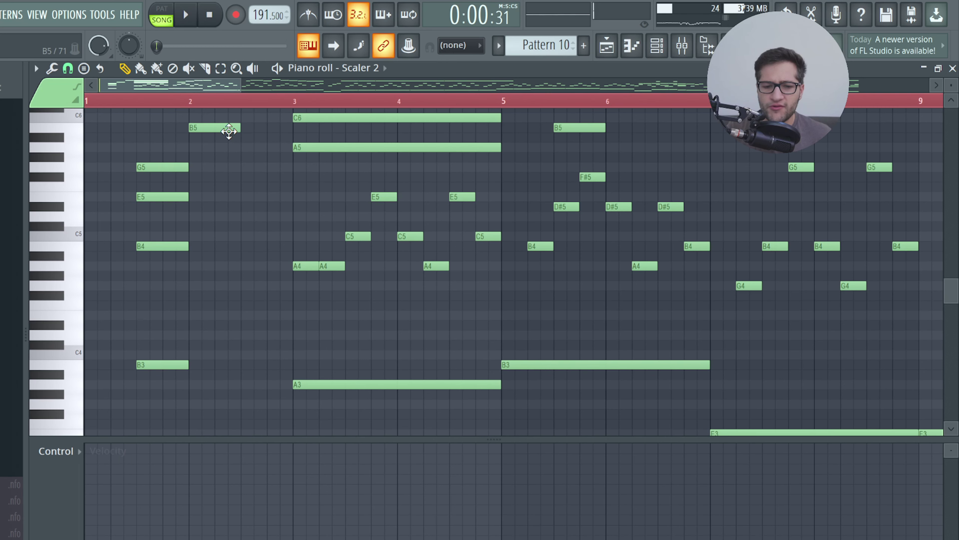
# Step: Play the sustained chord at bar 3 and continue listening from bar 5
pyautogui.click(276, 106)
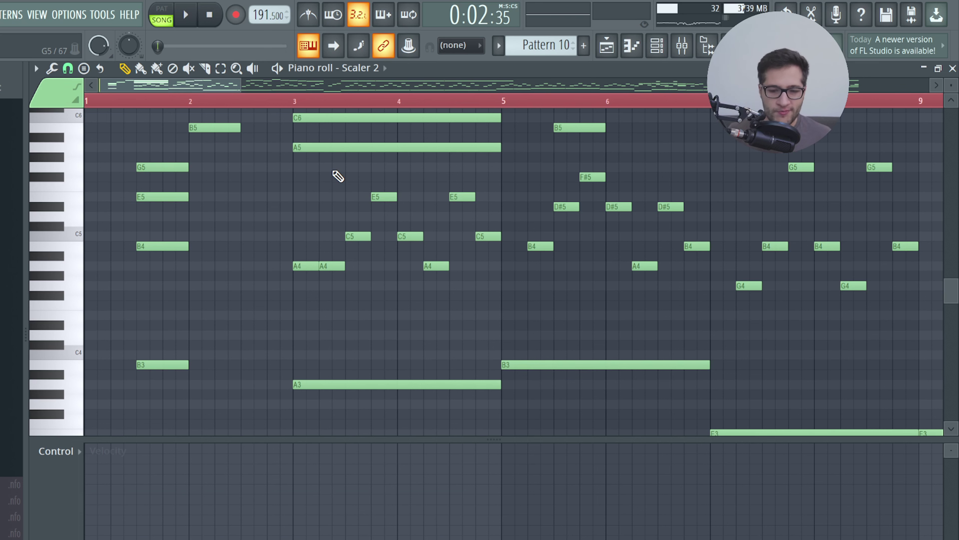
pyautogui.scroll(3, 332, 173)
pyautogui.scroll(-2, 321, 151)
pyautogui.click(295, 103)
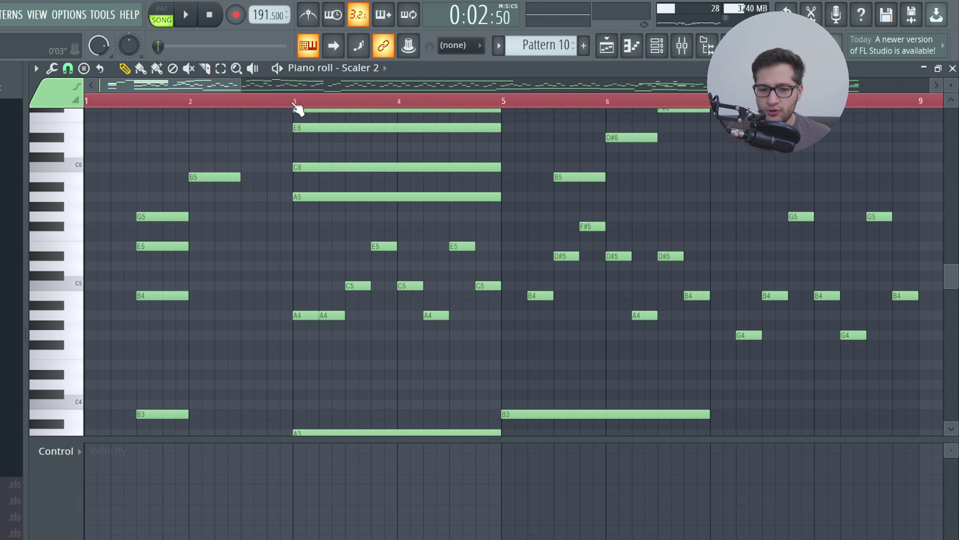
pyautogui.scroll(1, 367, 217)
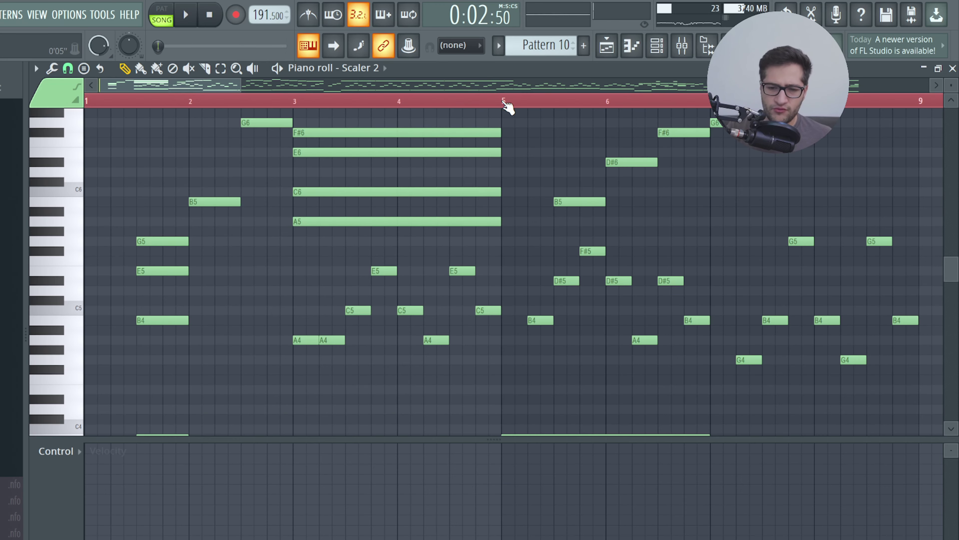
pyautogui.click(793, 66)
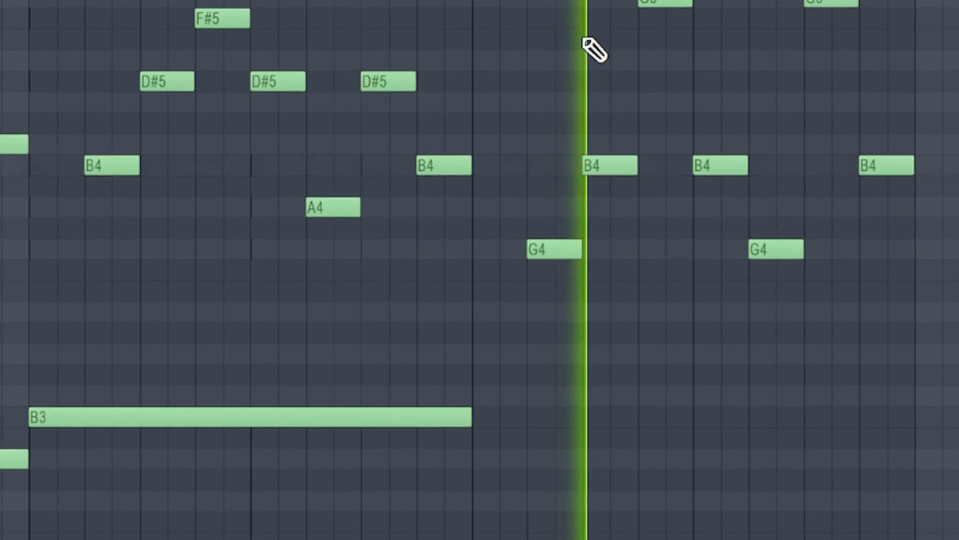
# Step: Play the arpeggio and bass line from bar 3 past bar 9, and stop playback
pyautogui.scroll(-1, 583, 38)
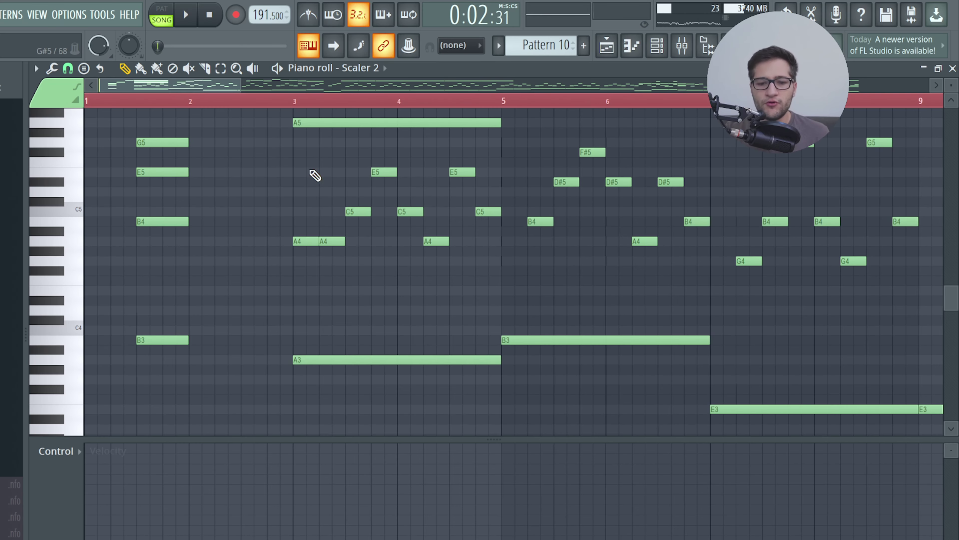
pyautogui.scroll(-3, 319, 180)
pyautogui.scroll(1, 335, 200)
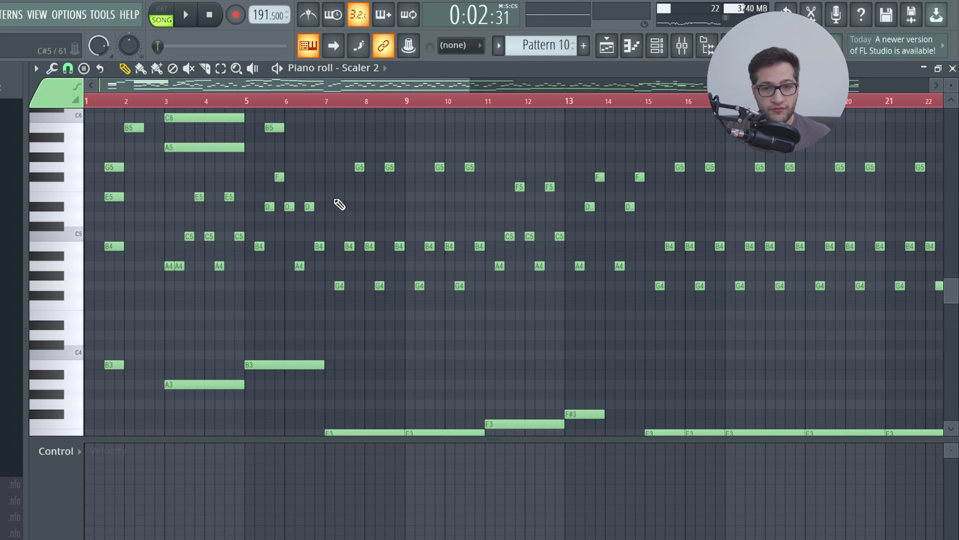
pyautogui.press('space')
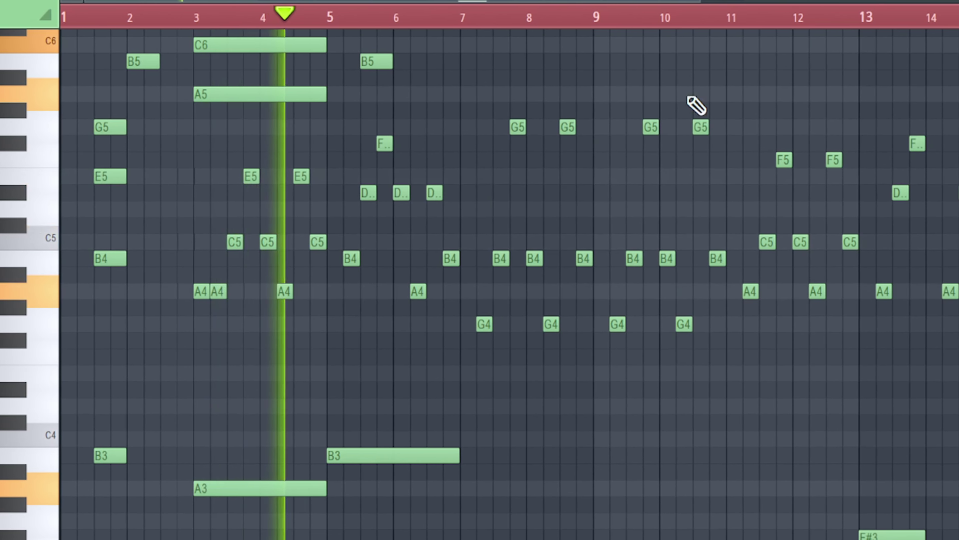
pyautogui.scroll(-4, 506, 295)
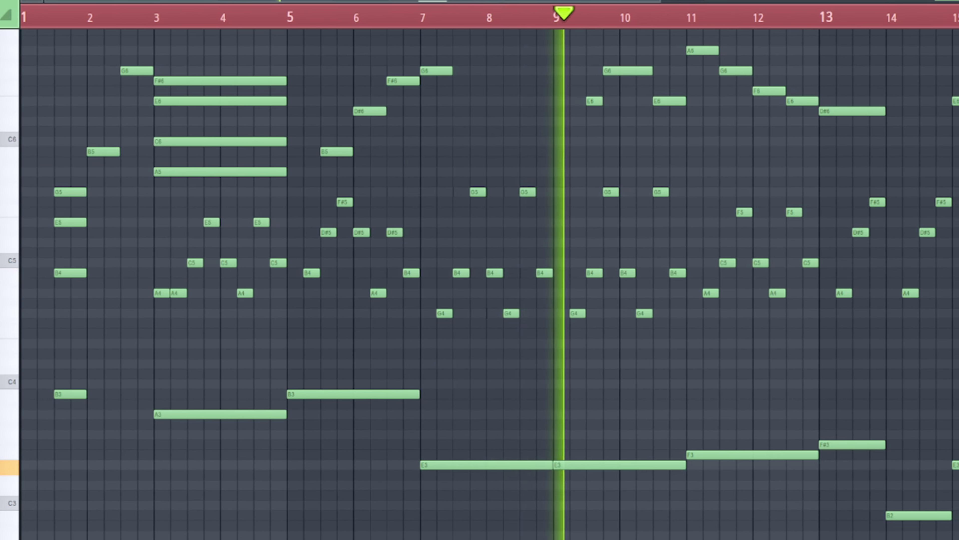
pyautogui.press('space')
pyautogui.moveTo(953, 88); pyautogui.dragTo(954, 98)
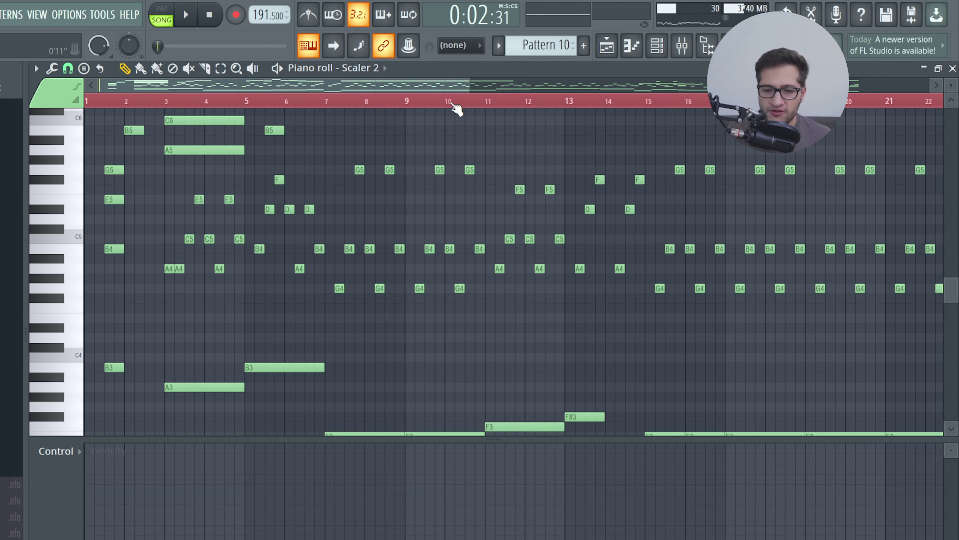
# Step: Play the passage from bar 10 and replay it from bar 9 to check the bass movement
pyautogui.click(454, 103)
pyautogui.scroll(2, 535, 118)
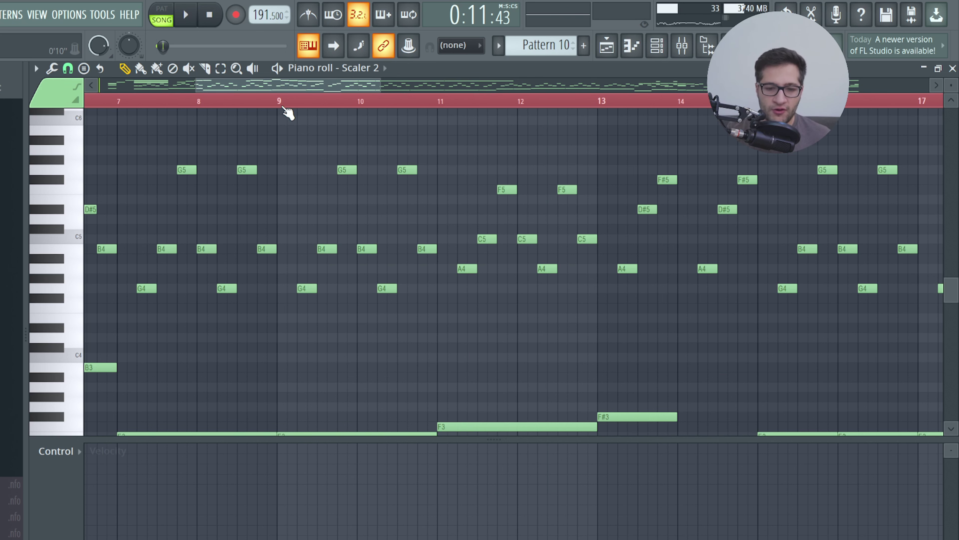
pyautogui.click(280, 102)
pyautogui.scroll(-3, 449, 240)
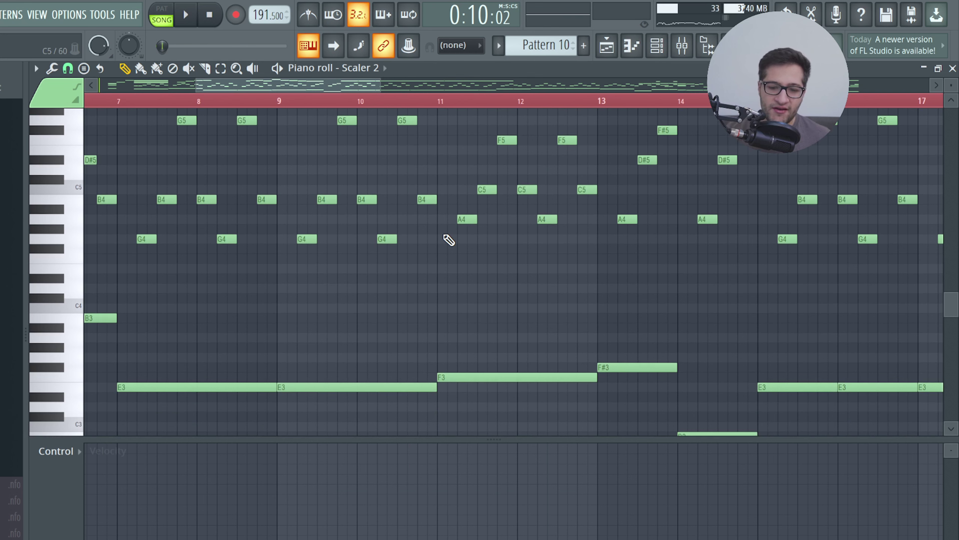
pyautogui.press('space')
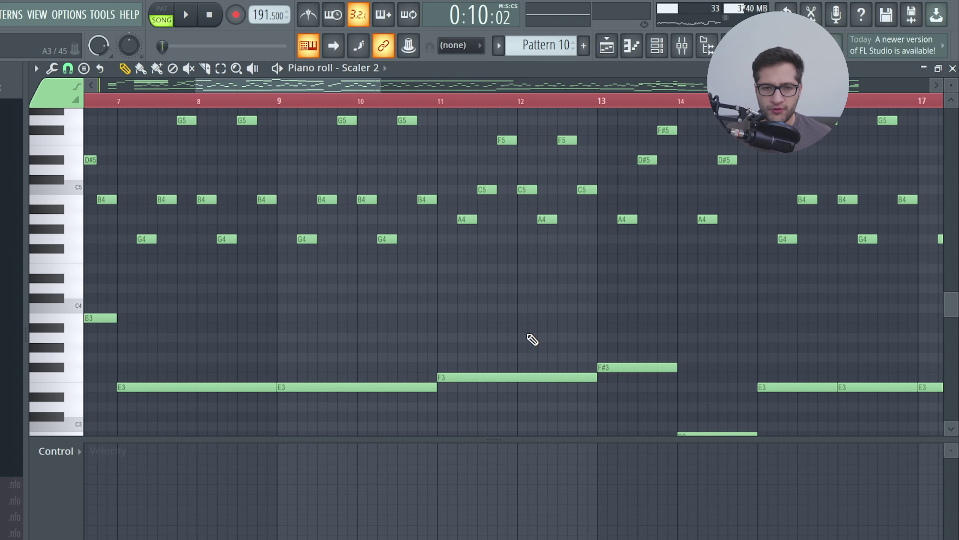
# Step: Review the bass notes after bar 13 and play the progression from bar 24 and from bar 31
pyautogui.scroll(-1, 528, 334)
pyautogui.hscroll(3, 528, 334)
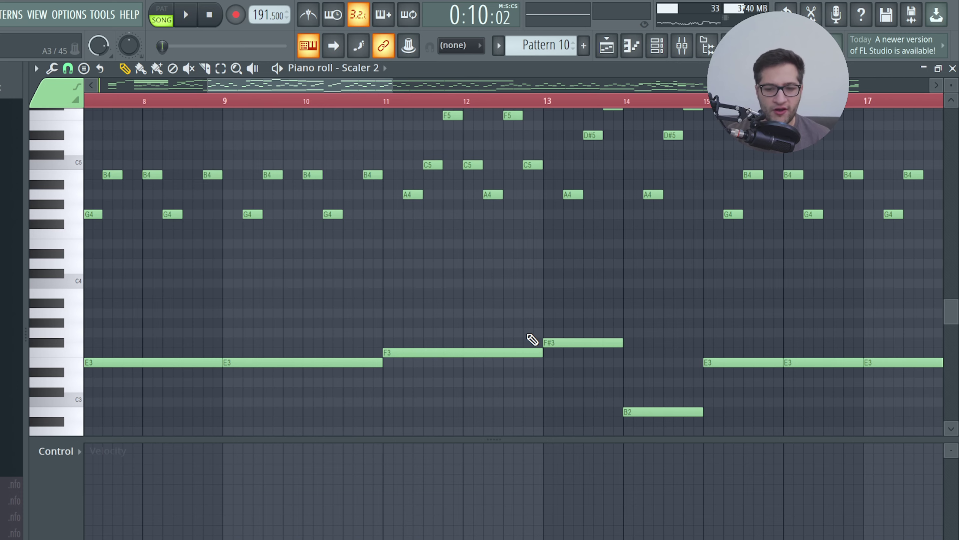
pyautogui.scroll(-4, 529, 336)
pyautogui.moveTo(492, 89); pyautogui.dragTo(615, 102)
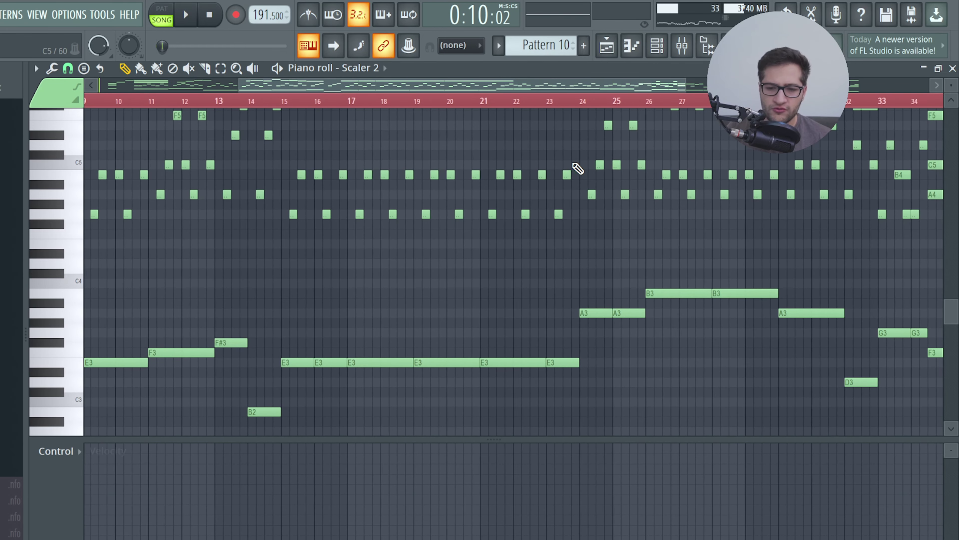
pyautogui.moveTo(537, 85); pyautogui.dragTo(653, 101)
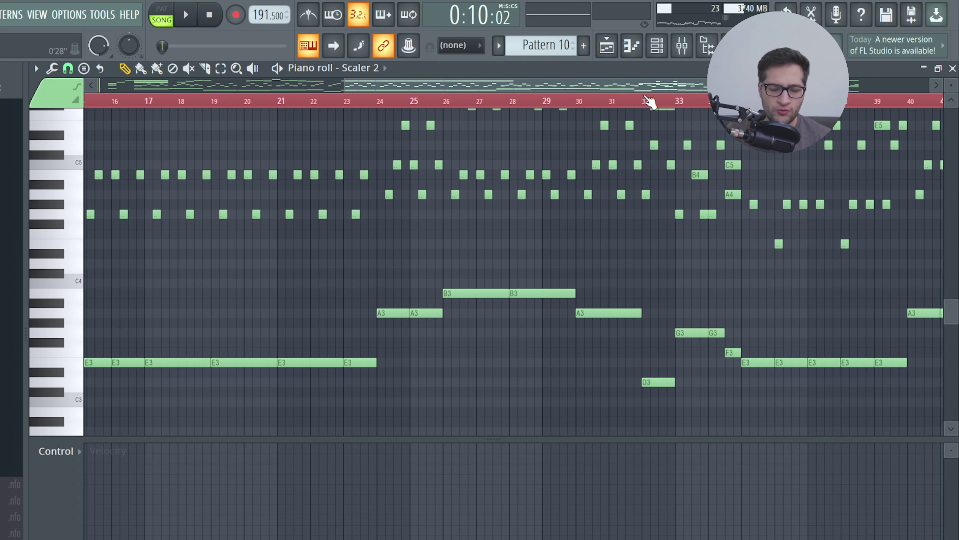
pyautogui.click(368, 103)
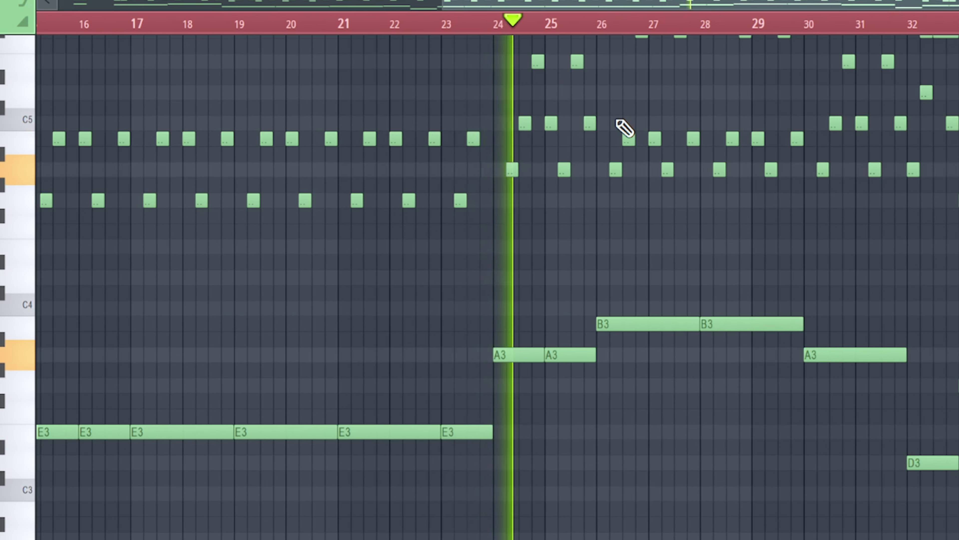
pyautogui.scroll(3, 623, 128)
pyautogui.scroll(5, 620, 128)
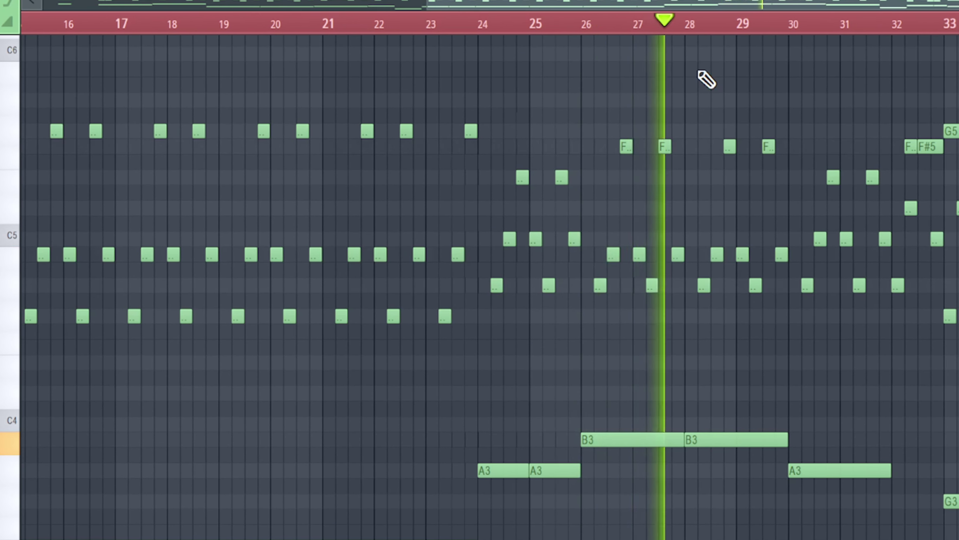
pyautogui.click(844, 23)
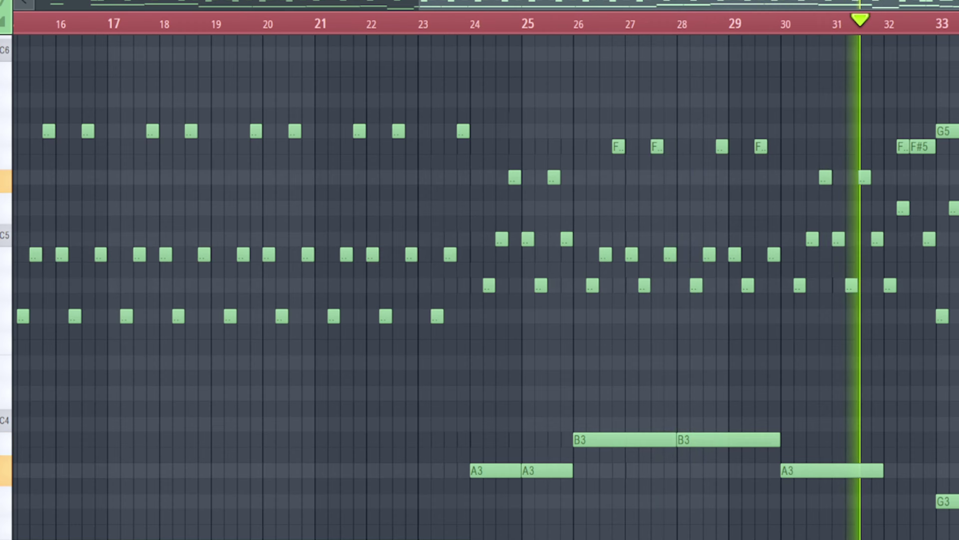
# Step: Play the passage from bar 34 and review the pattern's remaining bars
pyautogui.scroll(-5, 488, 287)
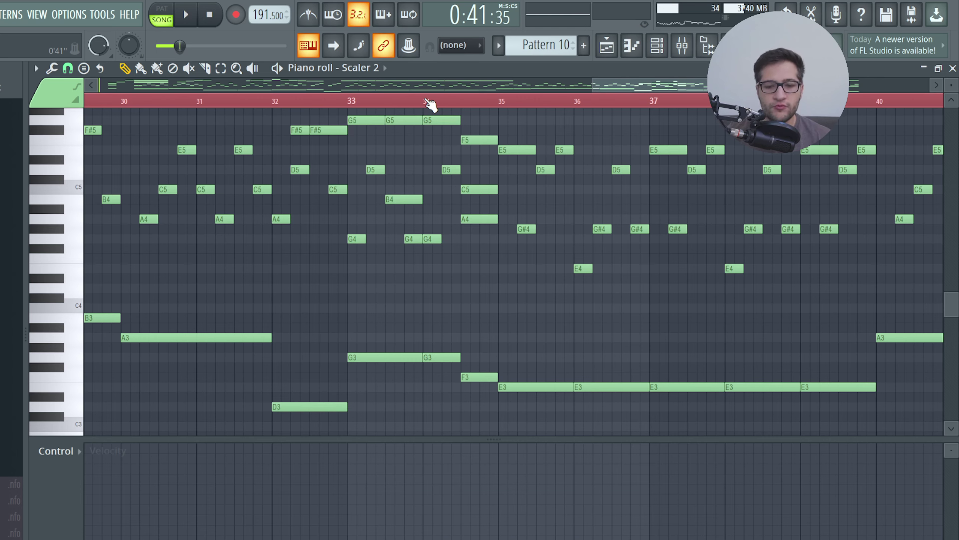
pyautogui.click(428, 102)
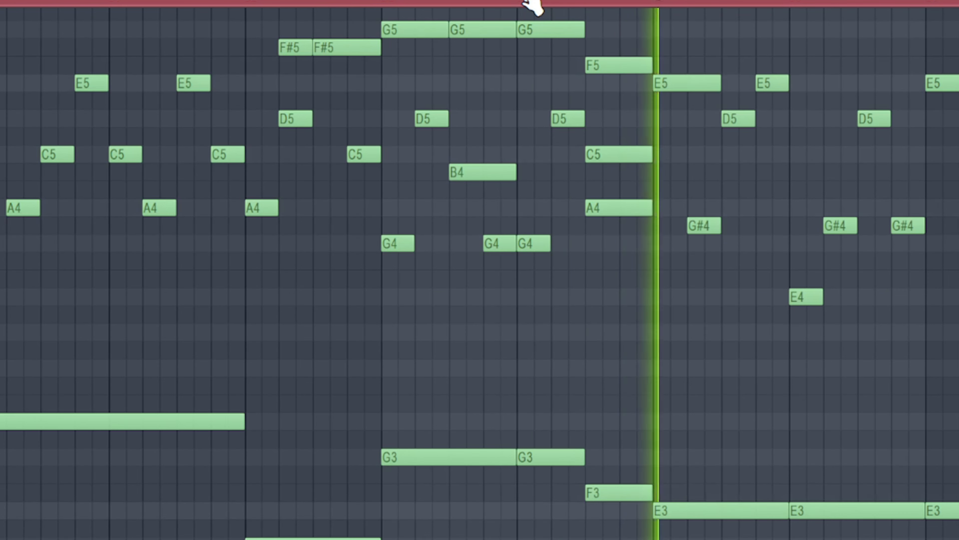
pyautogui.press('space')
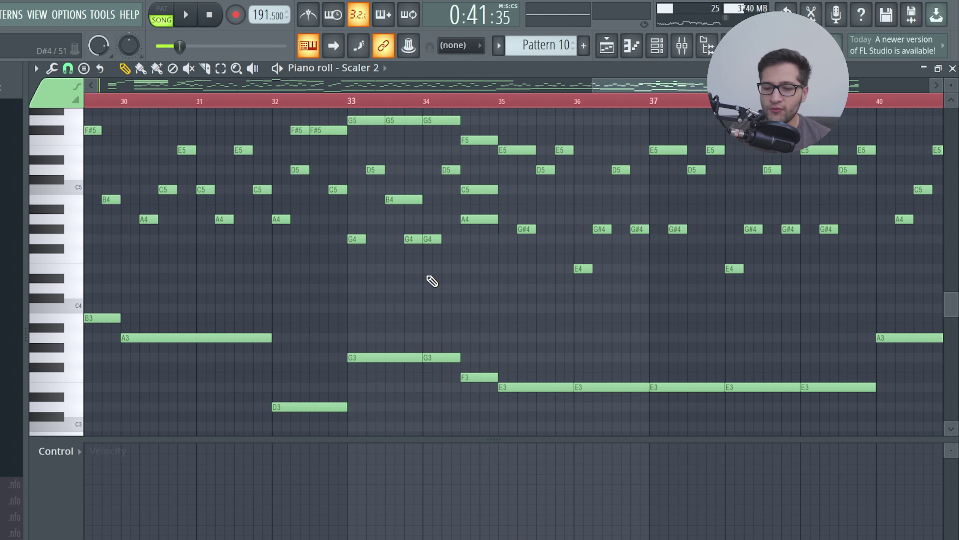
pyautogui.scroll(-4, 593, 263)
pyautogui.scroll(3, 834, 260)
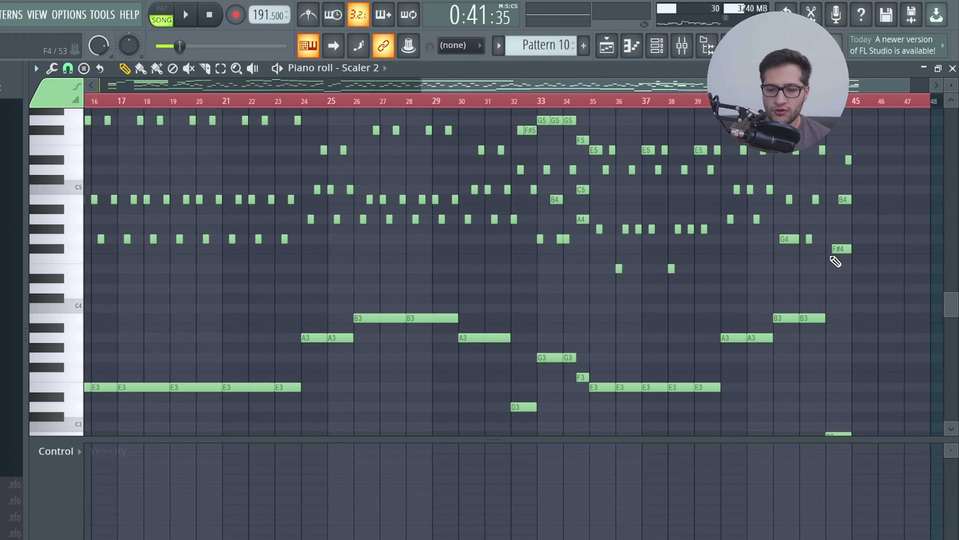
# Step: Return to the playlist and place the playhead at bar 49, where the 808 patterns begin
pyautogui.click(606, 53)
pyautogui.scroll(-6, 582, 188)
pyautogui.click(555, 105)
pyautogui.scroll(5, 624, 173)
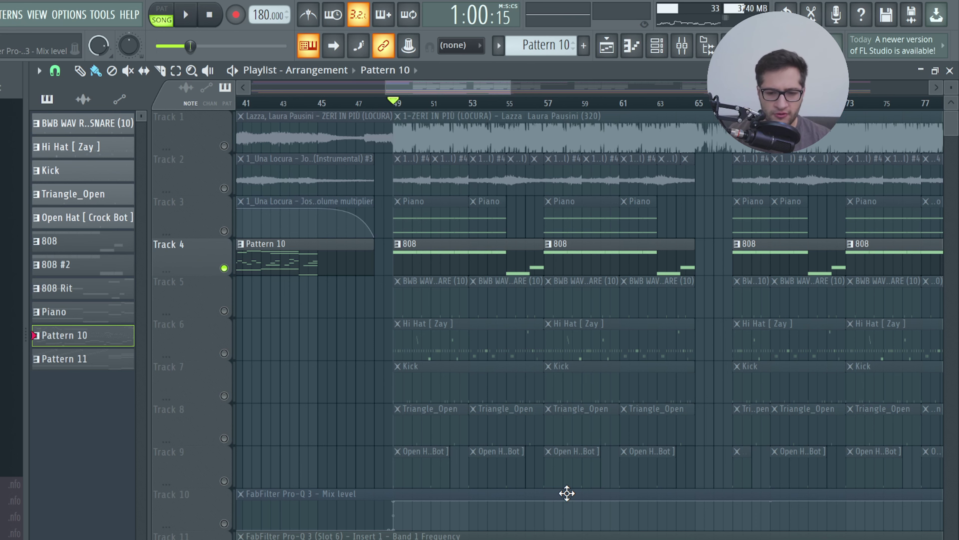
# Step: Solo the Una Locura sample track and play its chopped clips from bar 49
pyautogui.hotkey('shift', 's')
pyautogui.scroll(4, 468, 176)
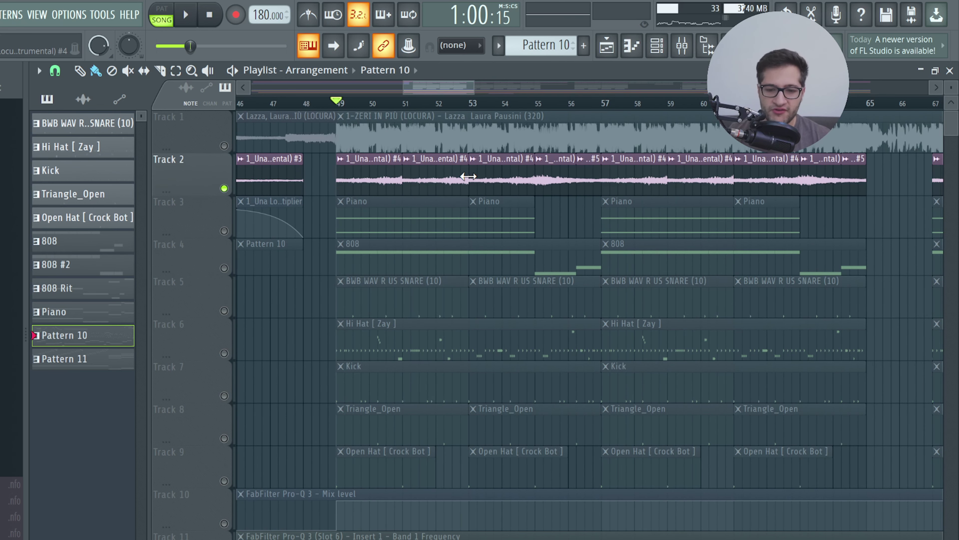
pyautogui.press('space')
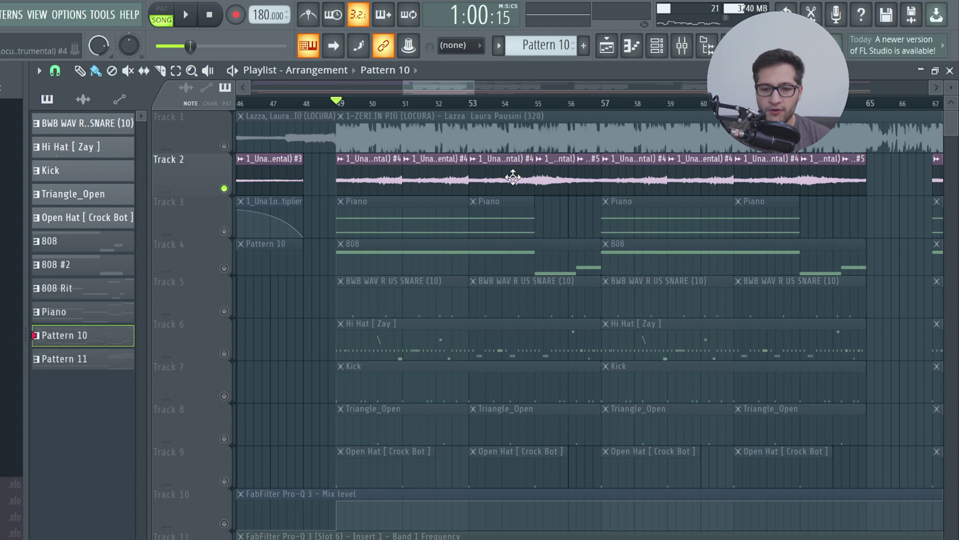
# Step: Place a copy of the sample clip that starts at bar 55 on the empty Track 16
pyautogui.click(710, 193)
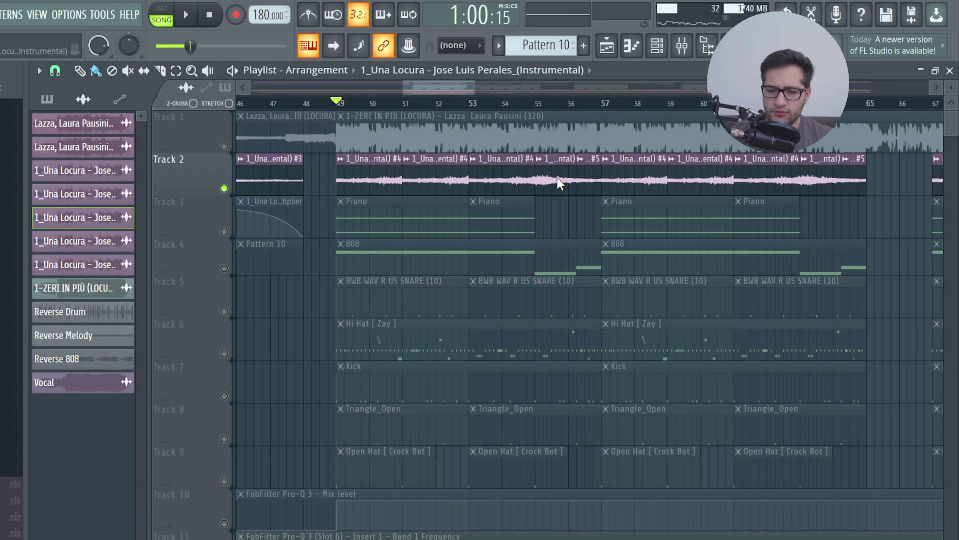
pyautogui.click(557, 182)
pyautogui.scroll(-5, 556, 181)
pyautogui.click(566, 343)
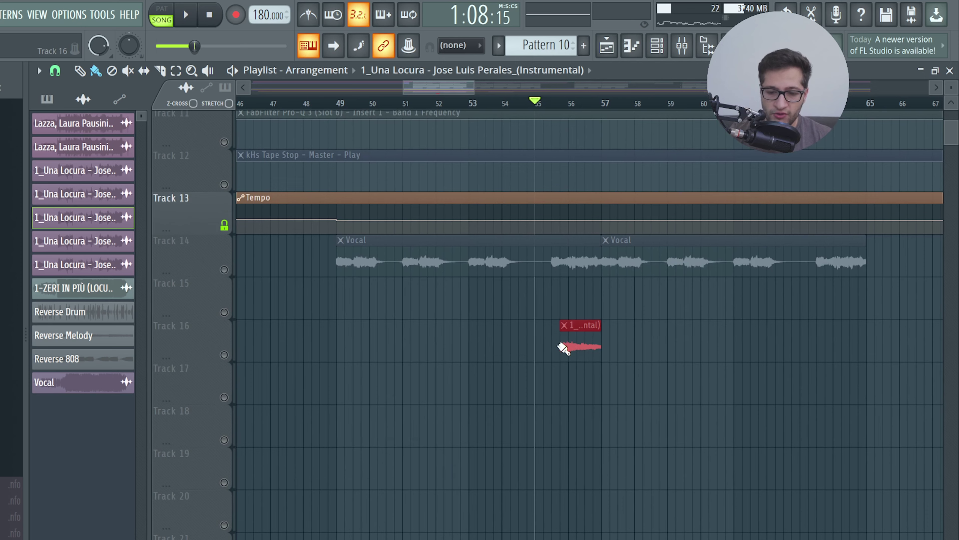
# Step: Extend the Track 16 clip back to bar 1 to expose the earlier part of the sample, and delete the clip
pyautogui.moveTo(559, 346); pyautogui.dragTo(165, 357)
pyautogui.scroll(-3, 359, 357)
pyautogui.moveTo(360, 358); pyautogui.dragTo(203, 356)
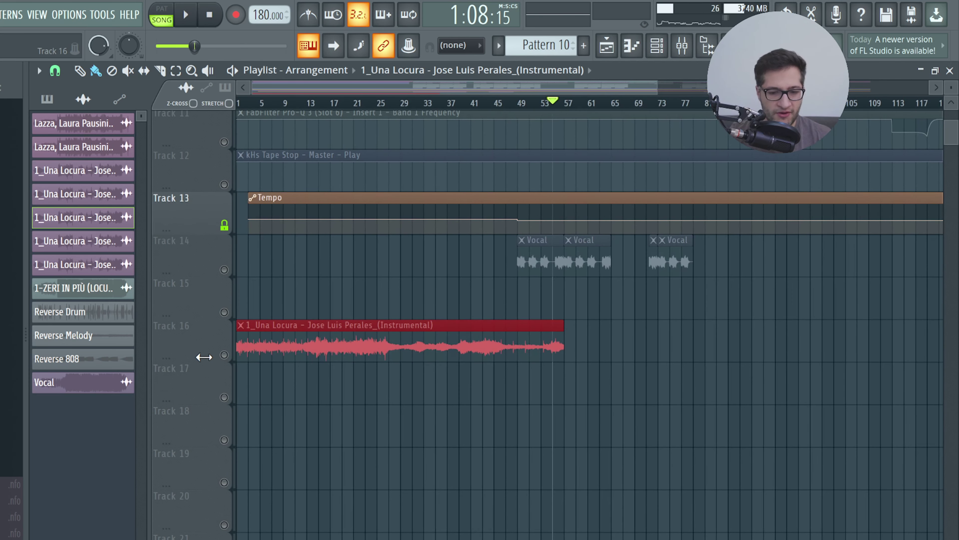
pyautogui.rightClick(495, 350)
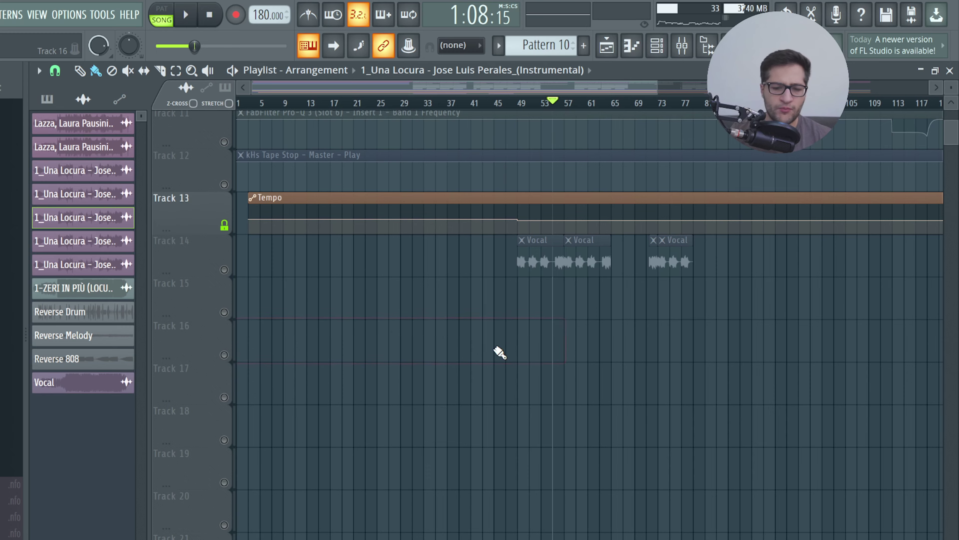
pyautogui.scroll(5, 499, 352)
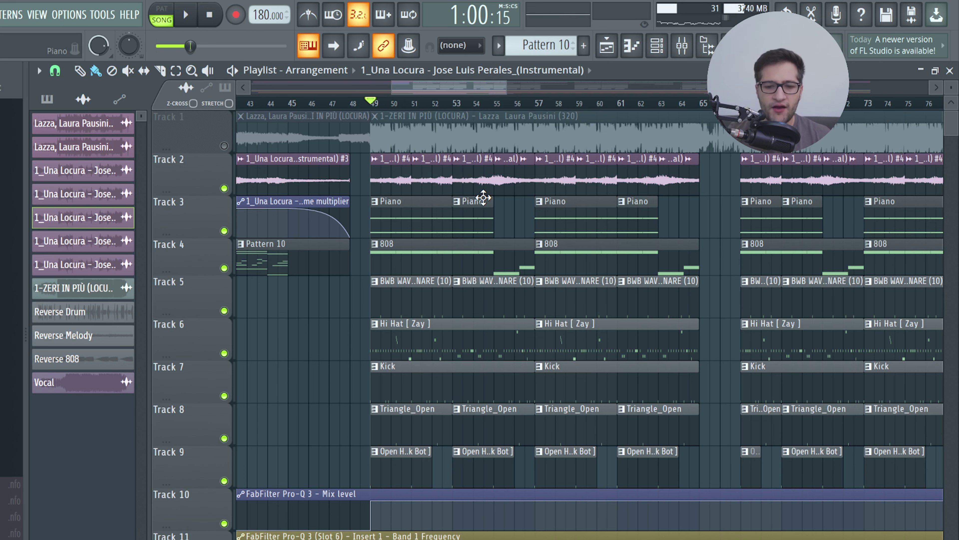
# Step: Open the 808 pattern at bar 49 in the piano roll, examine its bass notes and return to the playlist
pyautogui.scroll(2, 483, 197)
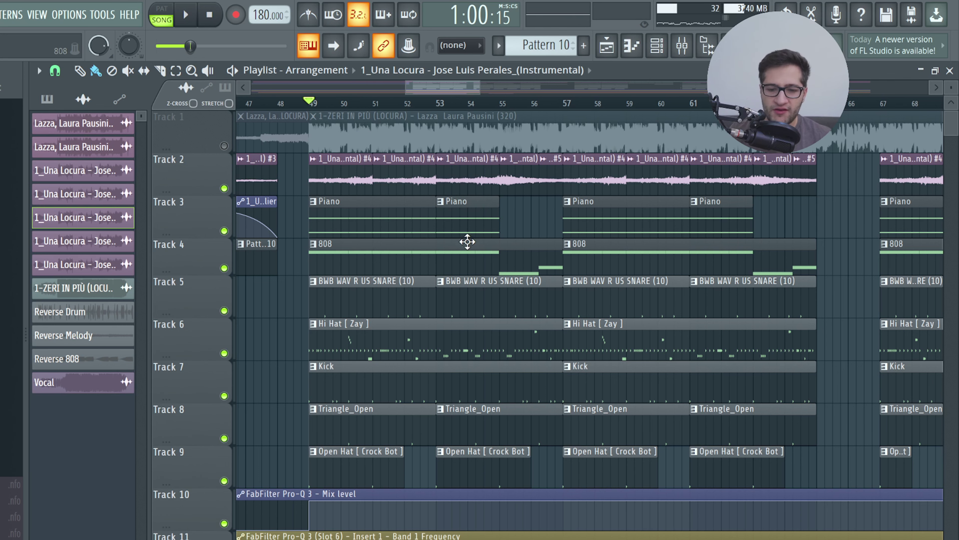
pyautogui.click(460, 248)
pyautogui.scroll(3, 467, 254)
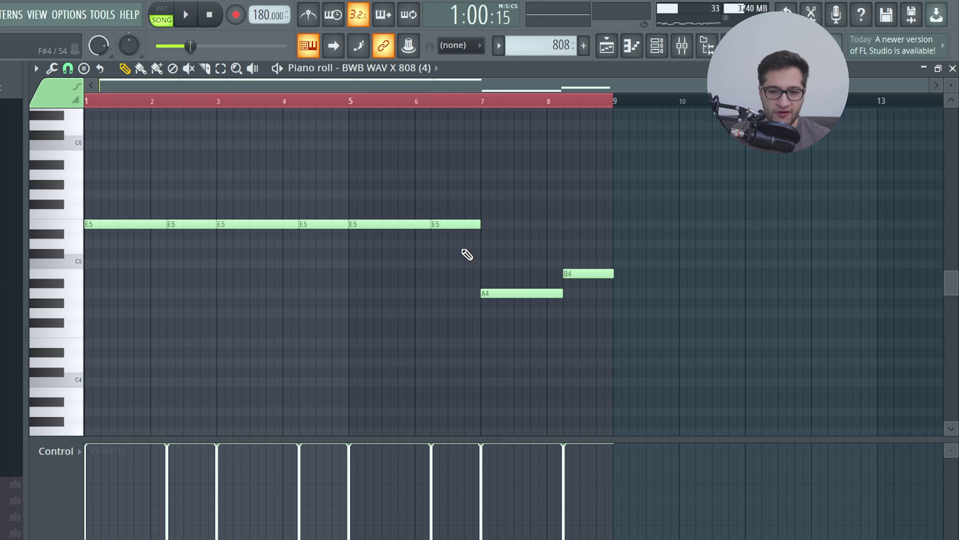
pyautogui.click(606, 46)
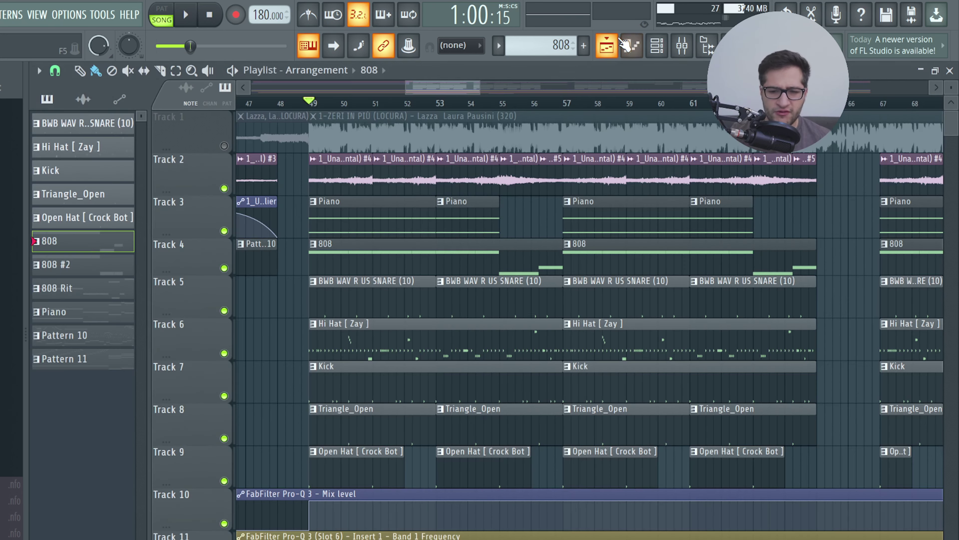
# Step: Solo the 808 track together with the sample track and play them from just before bar 55
pyautogui.click(499, 102)
pyautogui.rightClick(224, 268)
pyautogui.click(224, 188)
pyautogui.press('space')
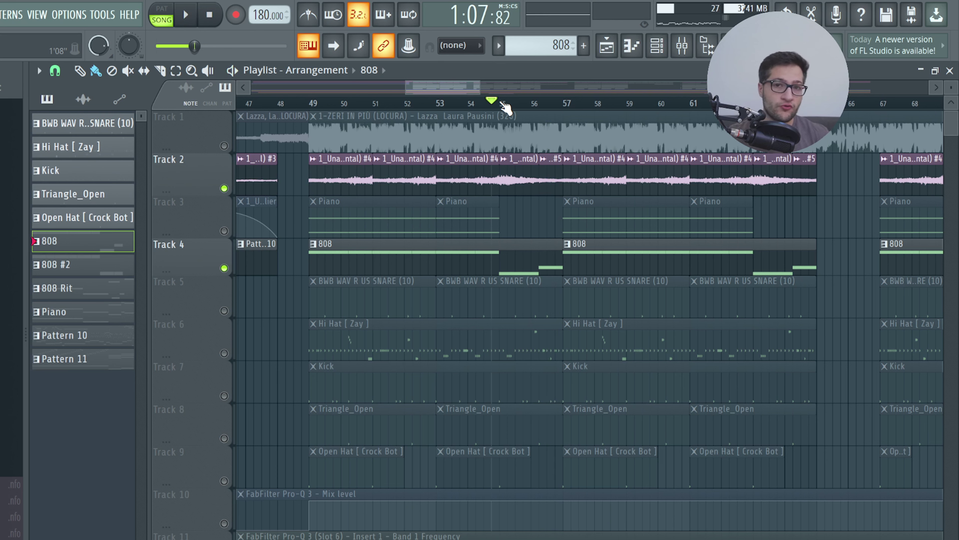
# Step: Return the playhead to bar 49 with the Piano track soloed and briefly check the channel rack
pyautogui.click(309, 104)
pyautogui.click(312, 104)
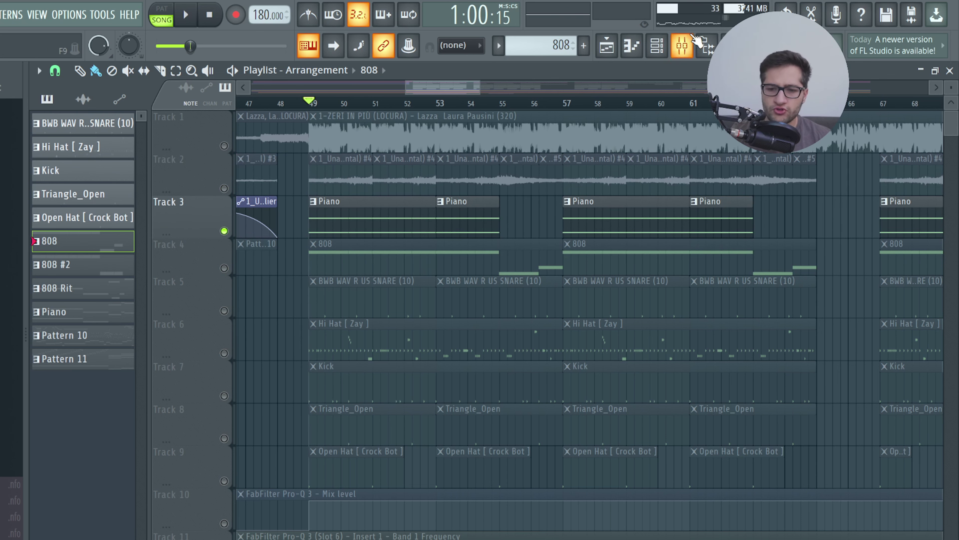
pyautogui.click(667, 45)
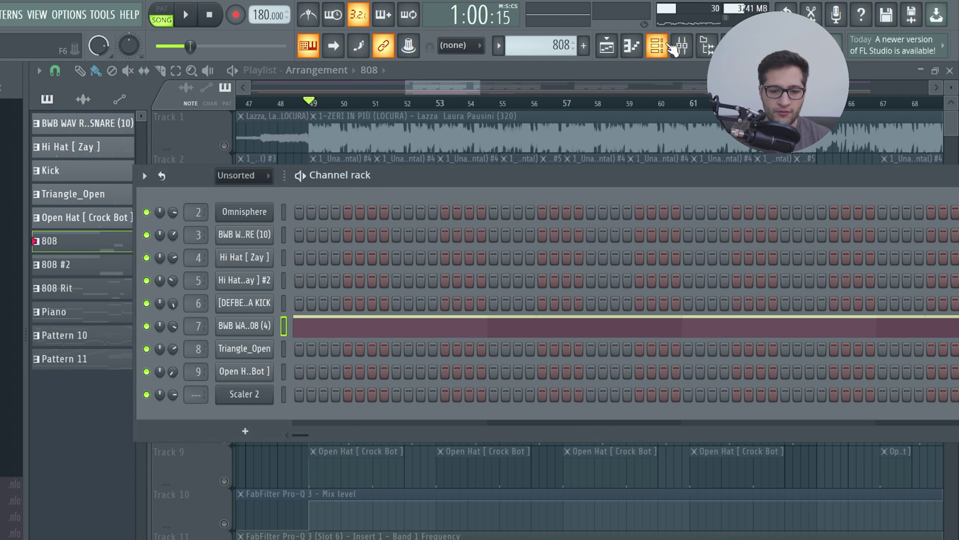
pyautogui.click(672, 47)
# Step: Survey the Piano clips across the arrangement and open the one at bar 97 to examine its notes
pyautogui.scroll(-3, 596, 122)
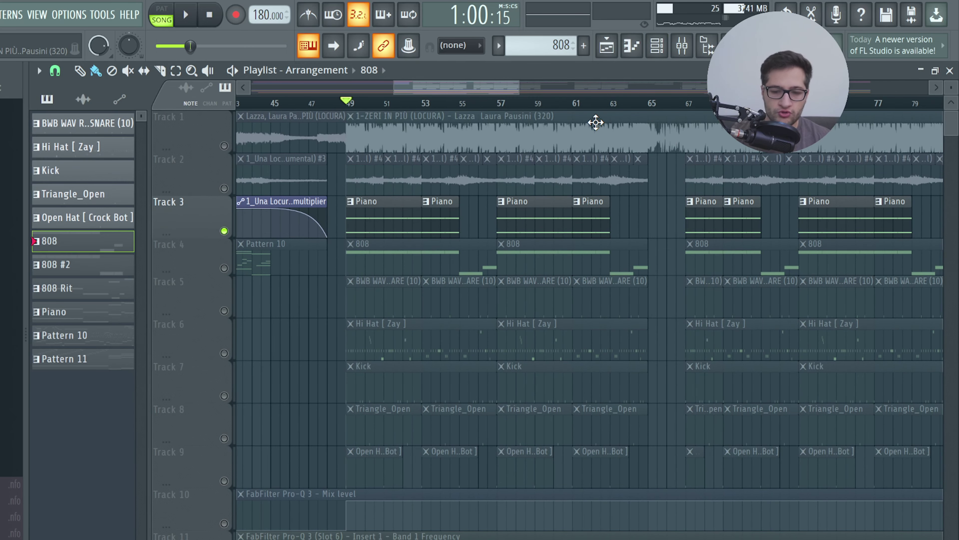
pyautogui.scroll(-3, 596, 122)
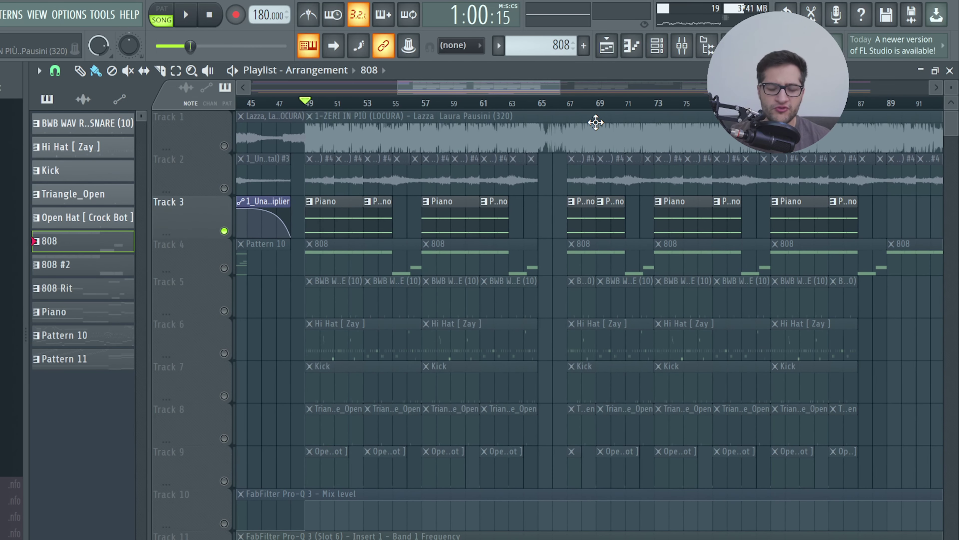
pyautogui.scroll(-4, 596, 122)
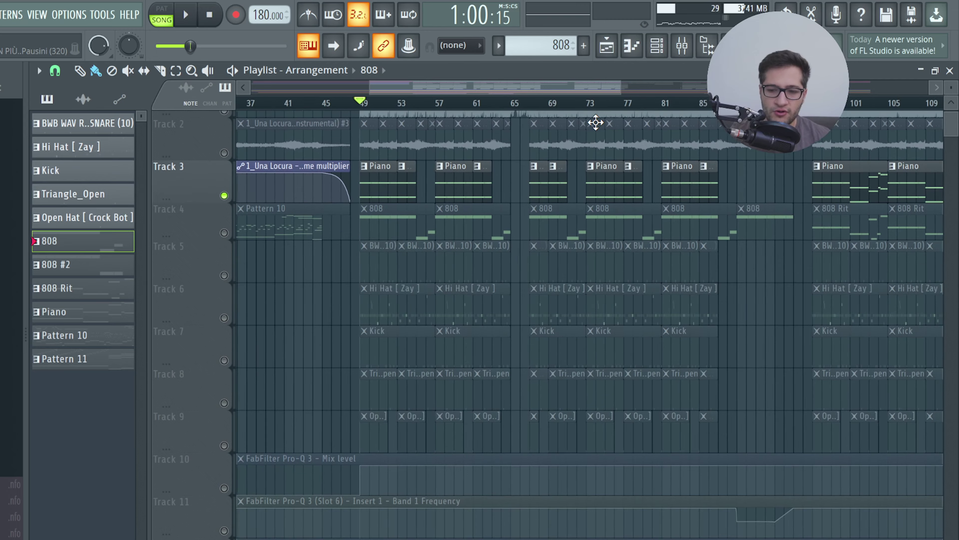
pyautogui.hscroll(1, 596, 122)
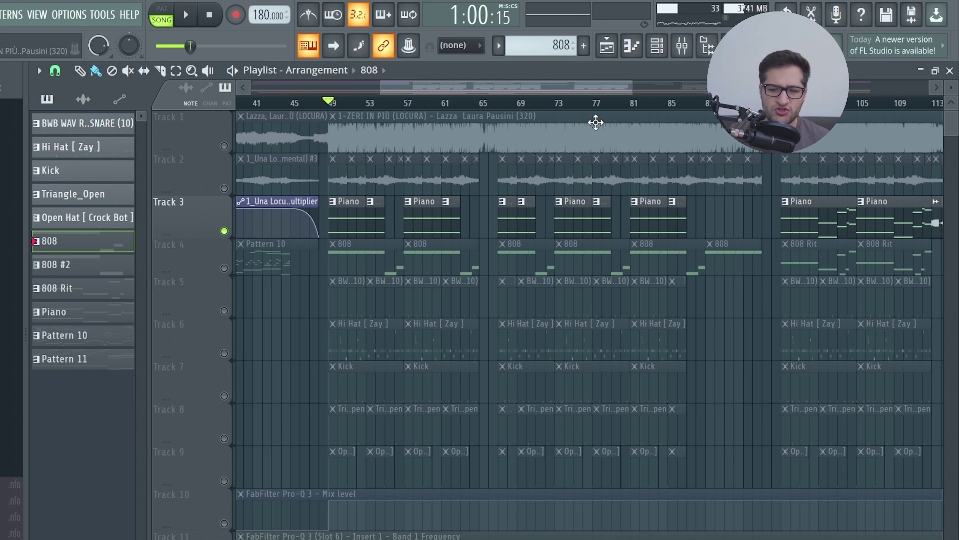
pyautogui.doubleClick(832, 218)
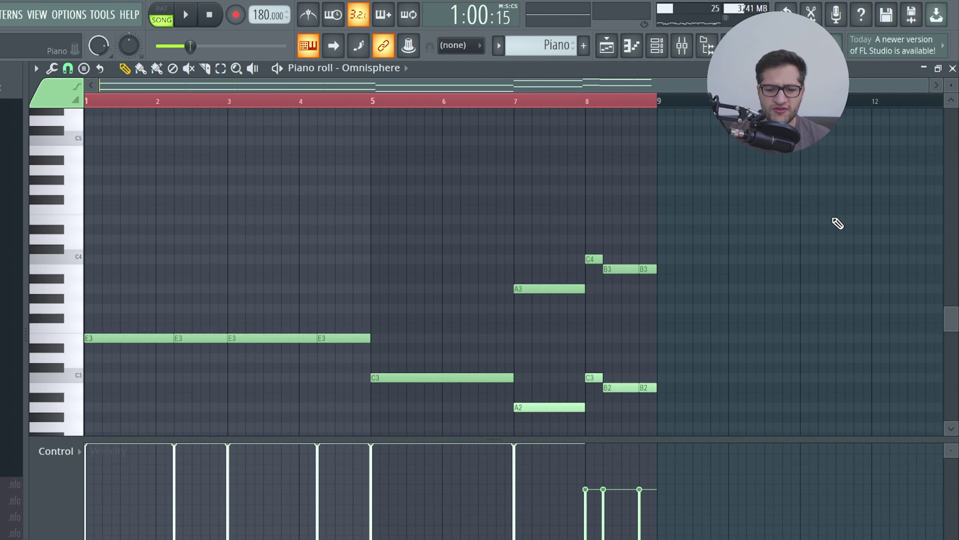
pyautogui.scroll(-4, 838, 223)
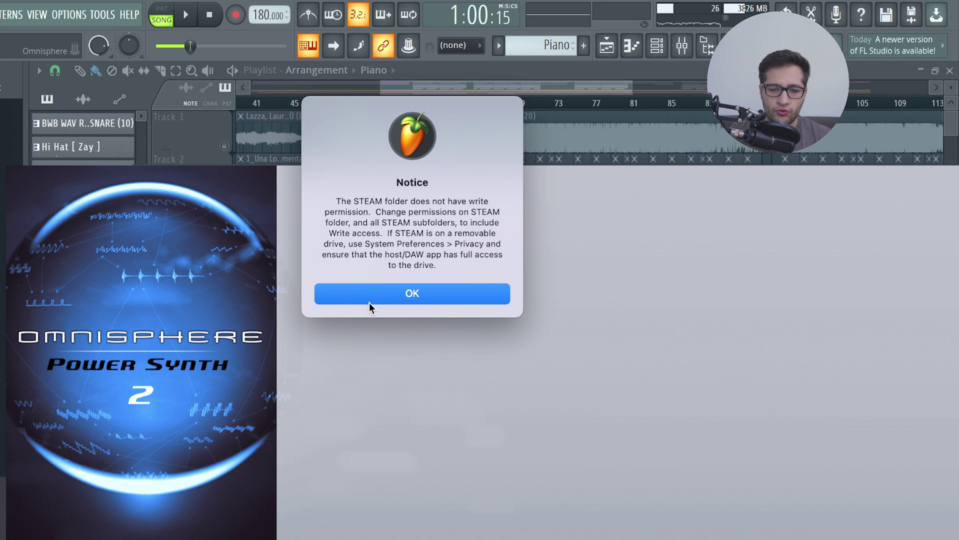
# Step: Open the Omnisphere instrument, dismiss its notice, check the loaded Keyscape piano patch and close the plugin
pyautogui.click(370, 302)
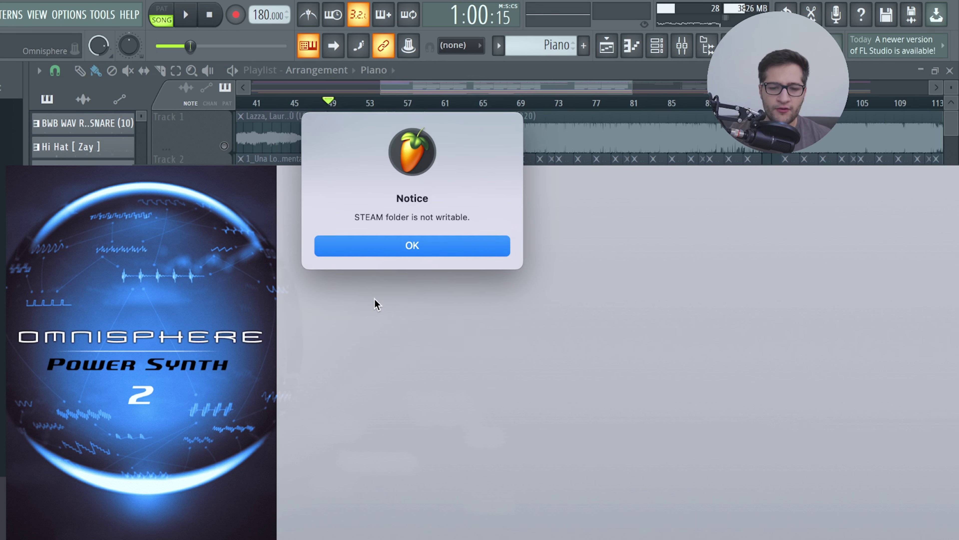
pyautogui.click(397, 246)
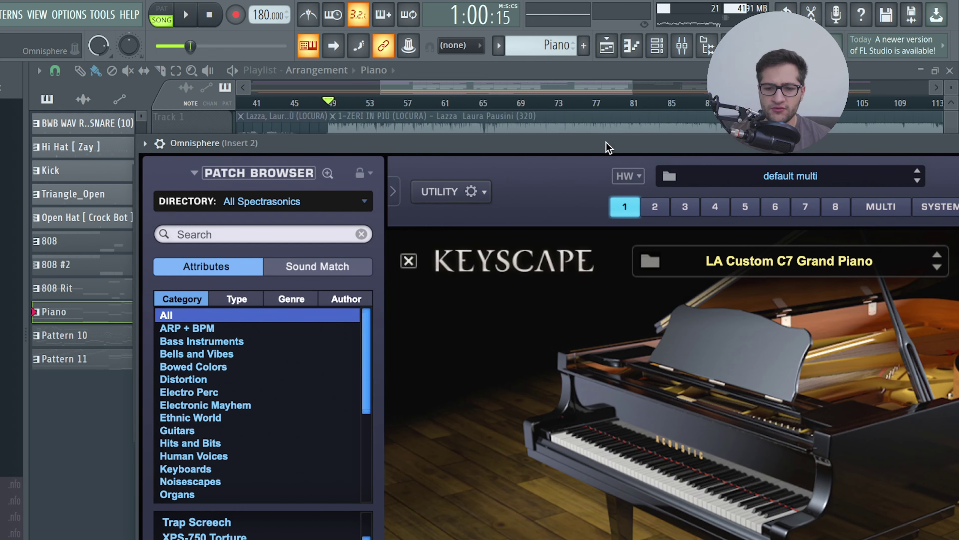
pyautogui.press('Escape')
# Step: Open the four-bar Piano clip at bar 49 in the piano roll, play its notes and return to the playlist
pyautogui.click(295, 215)
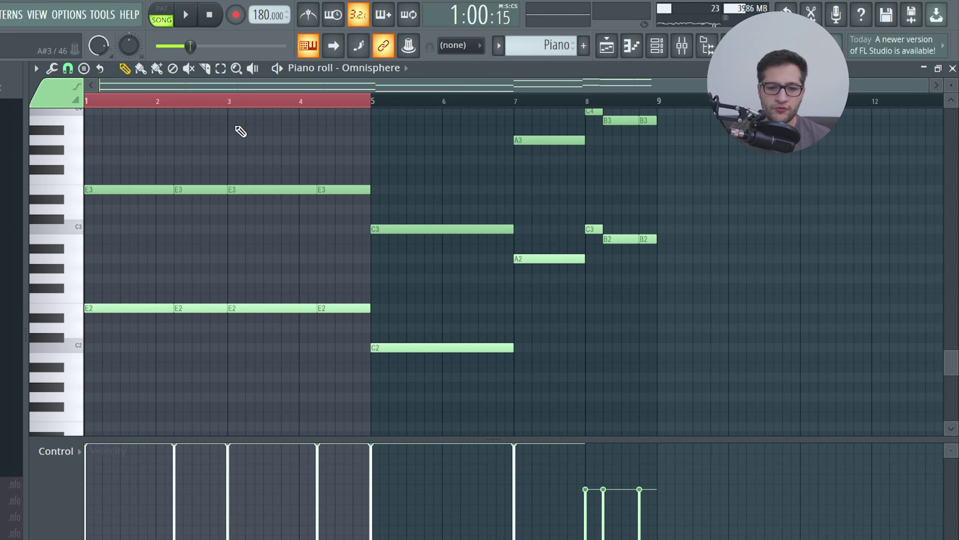
pyautogui.press('space')
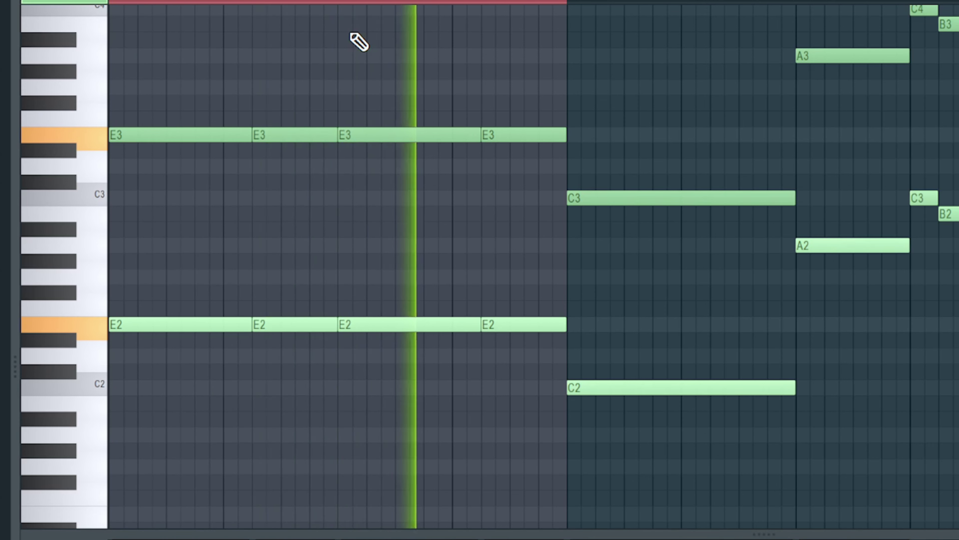
pyautogui.press('space')
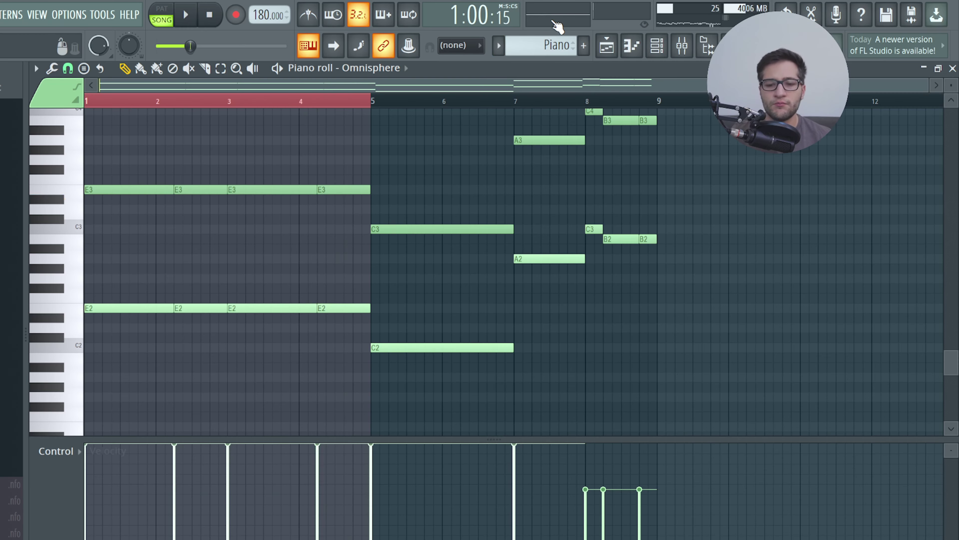
pyautogui.click(607, 46)
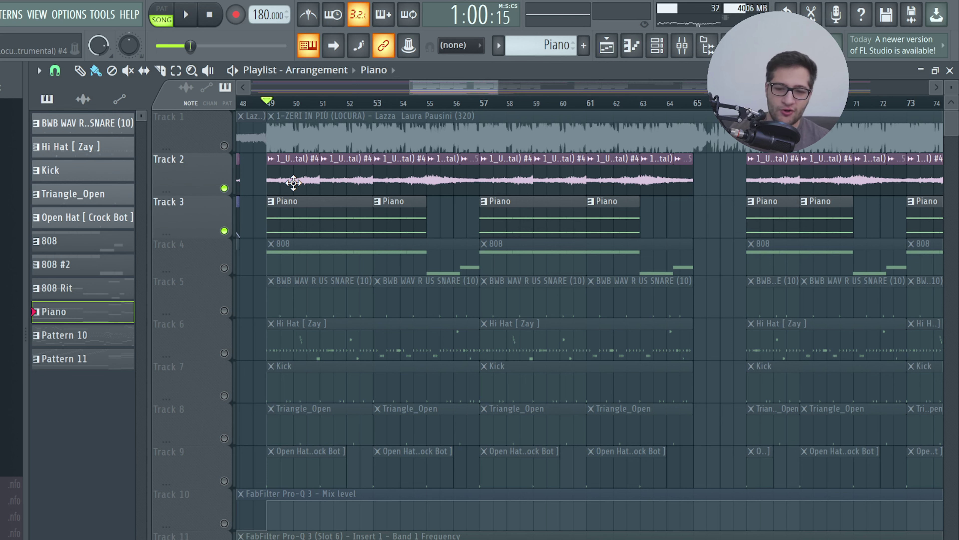
# Step: Open Pattern 11, play its Scaler 2 arpeggio in pattern mode and return to the playlist
pyautogui.doubleClick(97, 357)
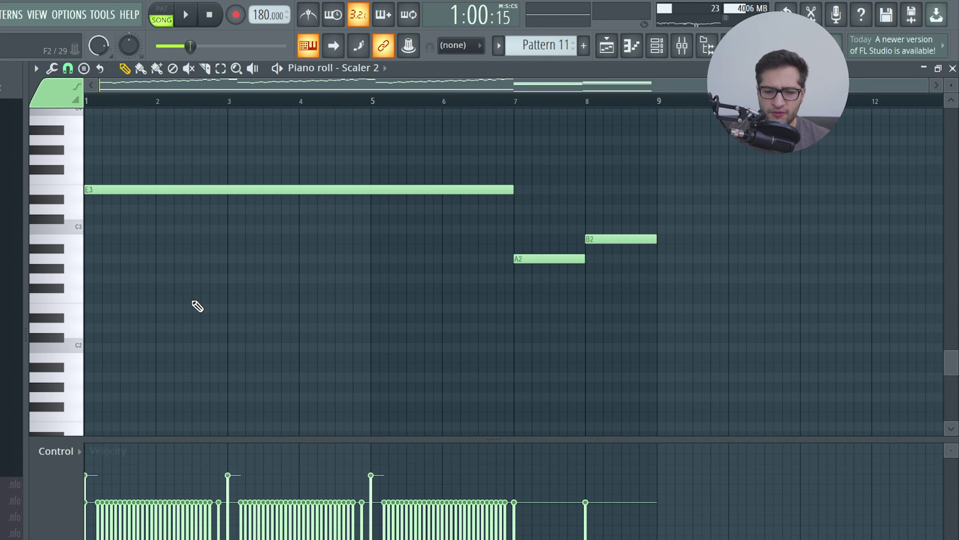
pyautogui.scroll(10, 198, 300)
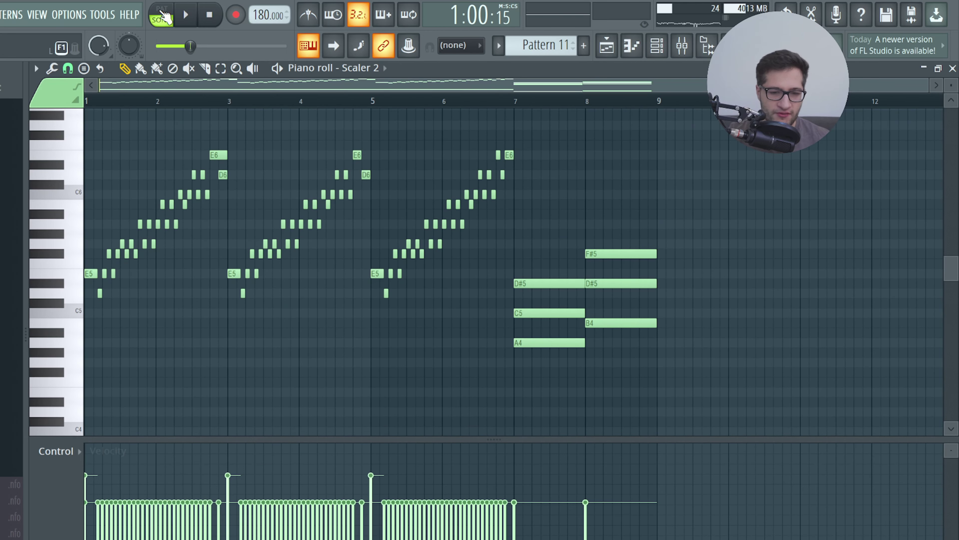
pyautogui.click(162, 9)
pyautogui.press('space')
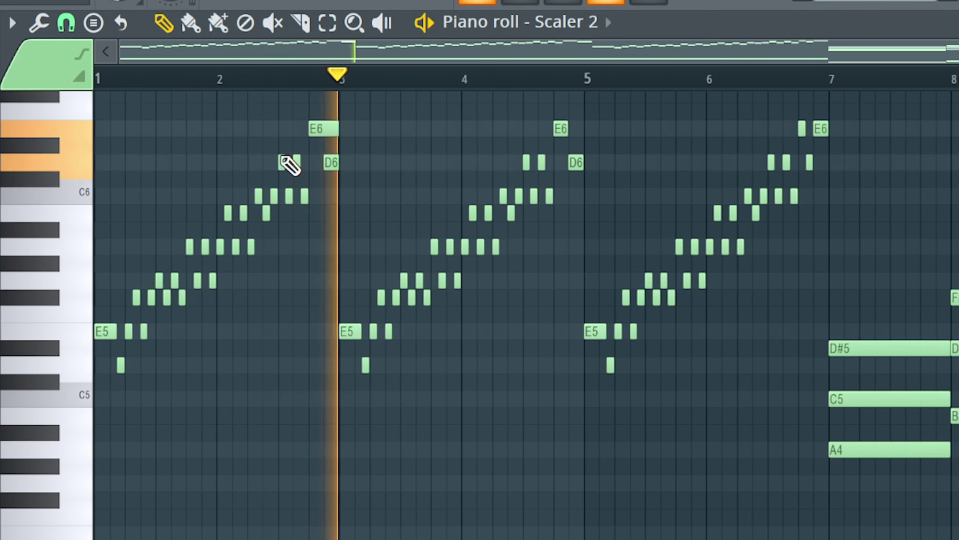
pyautogui.press('space')
pyautogui.click(607, 45)
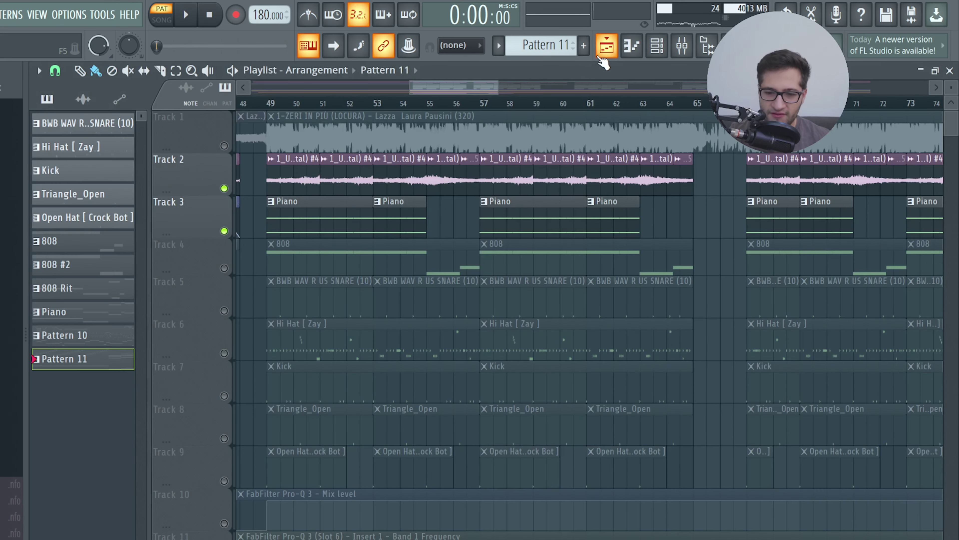
# Step: Switch back to song mode, solo the snare track and play it from bar 49
pyautogui.click(278, 102)
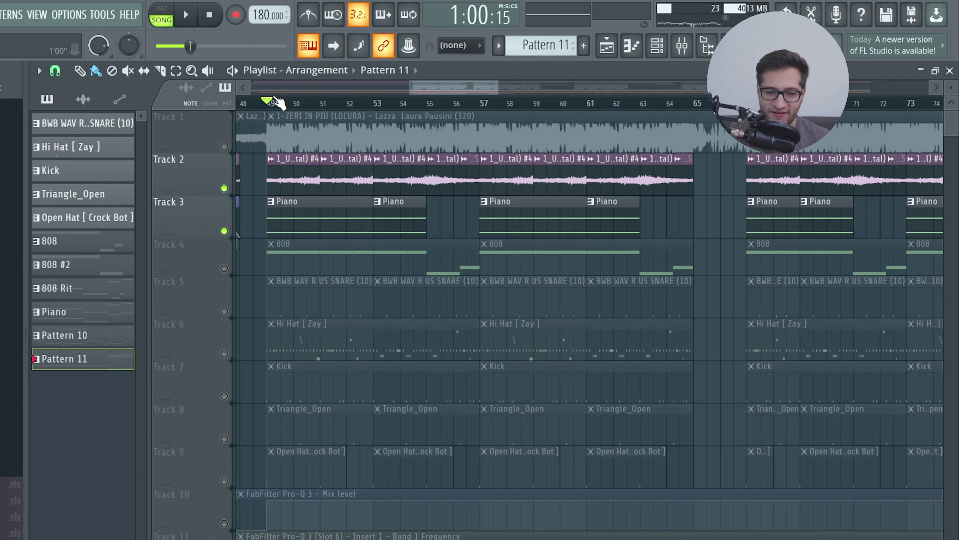
pyautogui.scroll(2, 279, 102)
pyautogui.keyDown('ctrl'); pyautogui.click(225, 311); pyautogui.keyUp('ctrl')
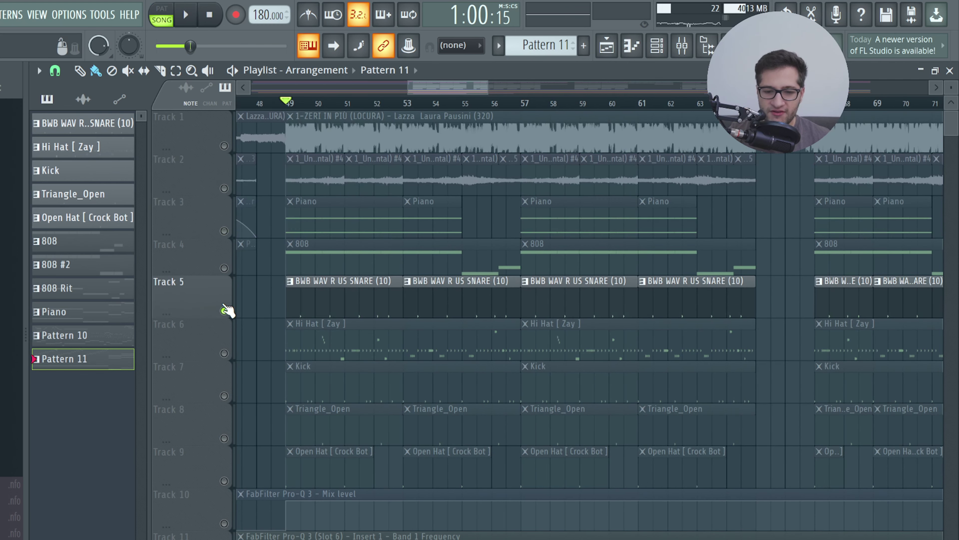
pyautogui.scroll(1, 278, 292)
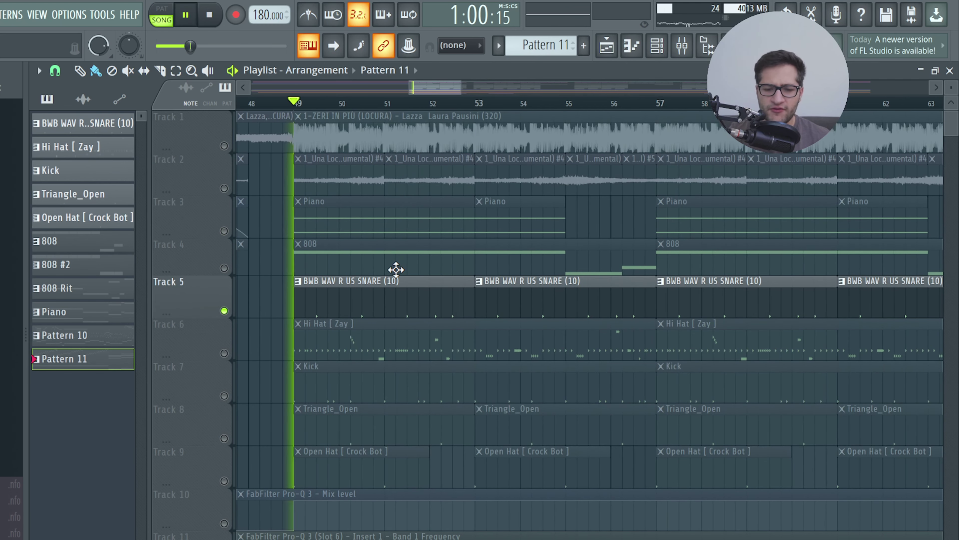
pyautogui.press('space')
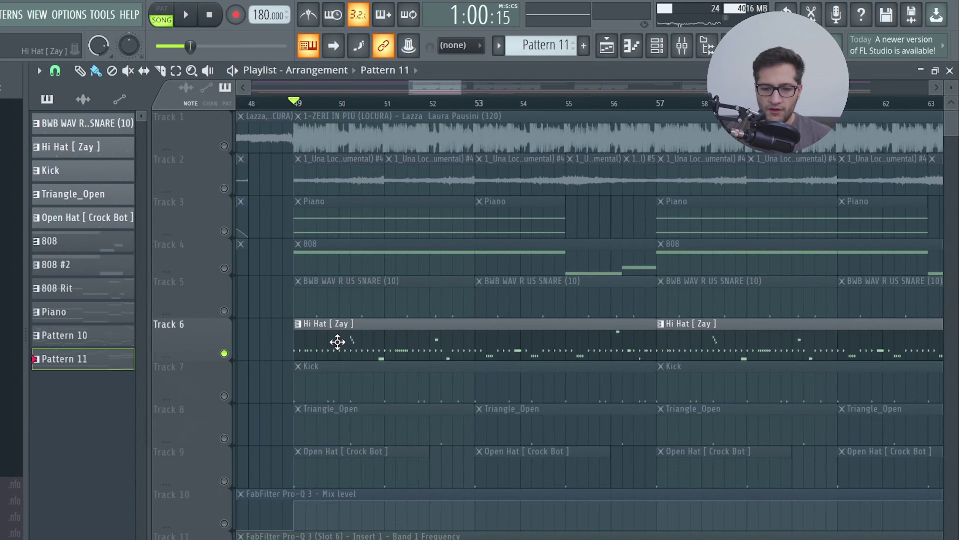
# Step: Open the Hi Hat pattern, examine its notes and rolls during playback, and return to the playlist
pyautogui.doubleClick(229, 270)
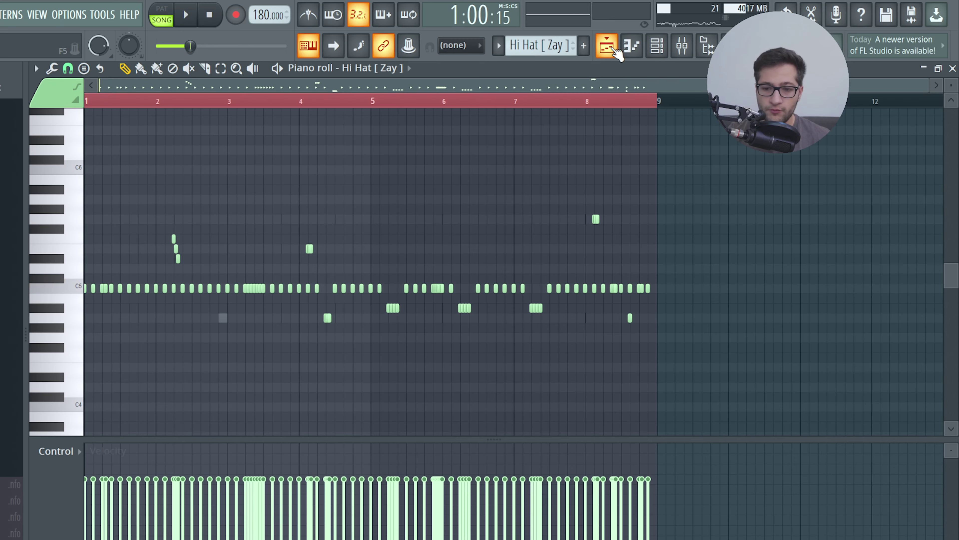
pyautogui.click(612, 49)
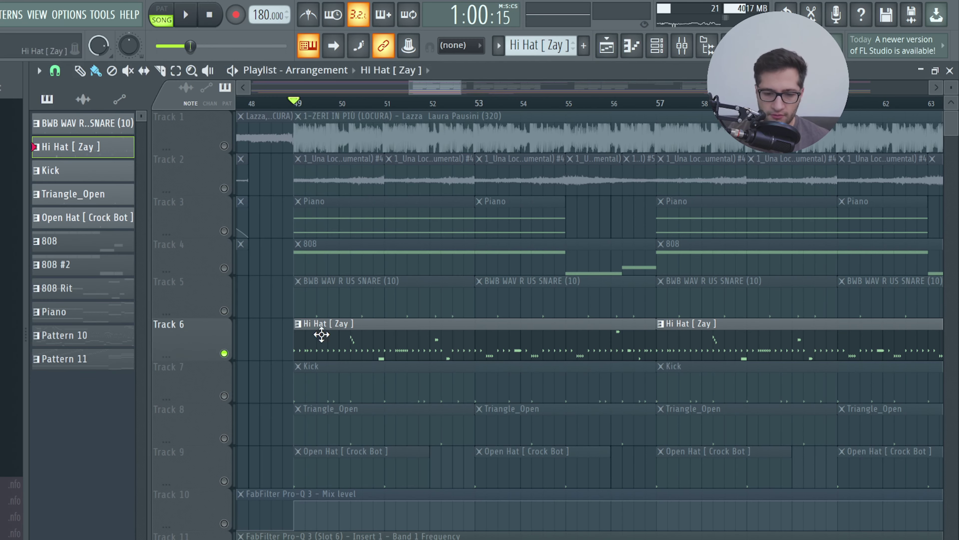
# Step: Solo the Triangle_Open and Open Hat tracks and play them from bar 49
pyautogui.click(224, 438)
pyautogui.click(225, 481)
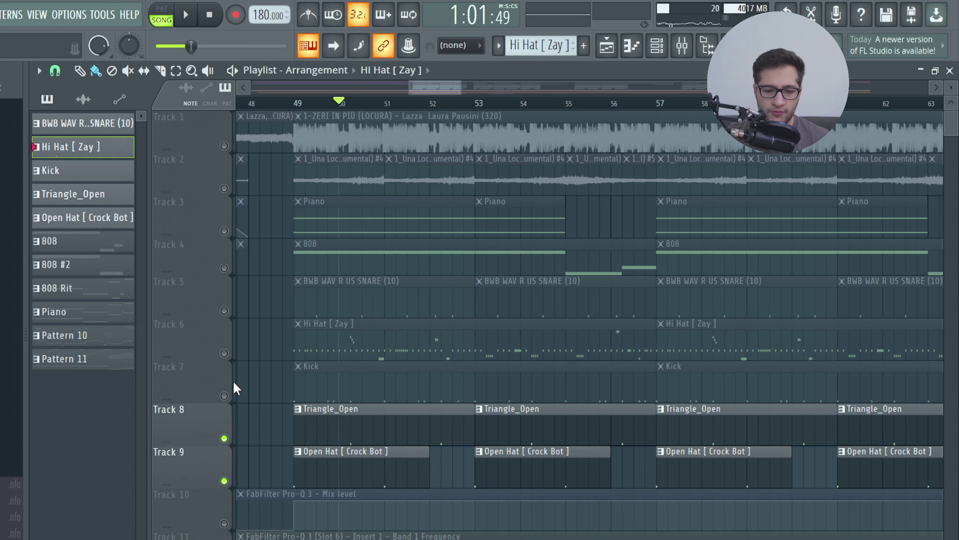
pyautogui.click(305, 103)
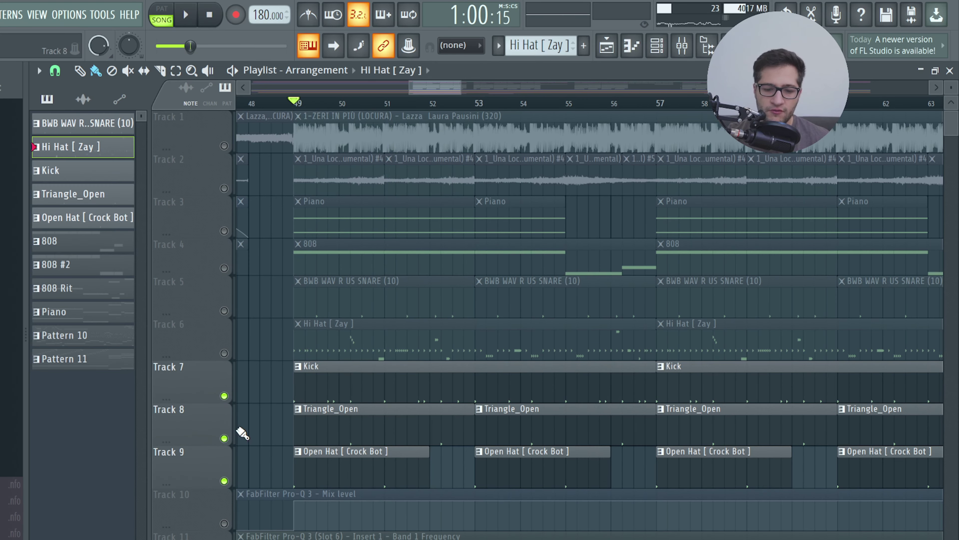
# Step: Isolate the Kick track, play its pattern in the piano roll and return to the playlist
pyautogui.click(224, 481)
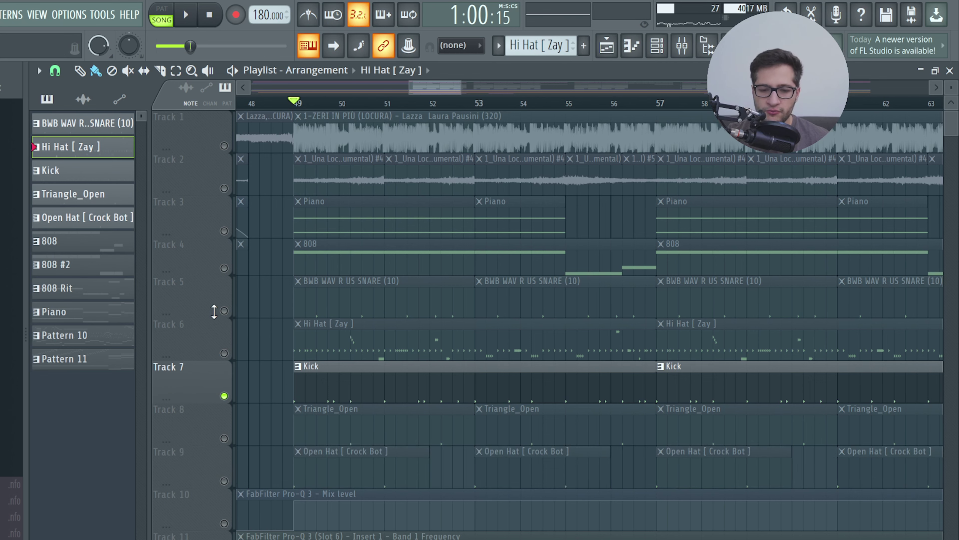
pyautogui.doubleClick(328, 368)
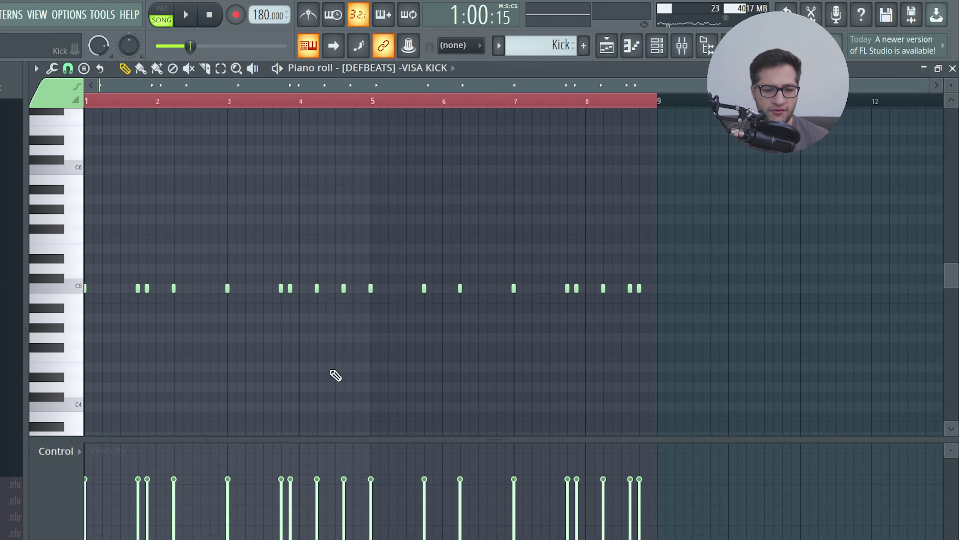
pyautogui.press('space')
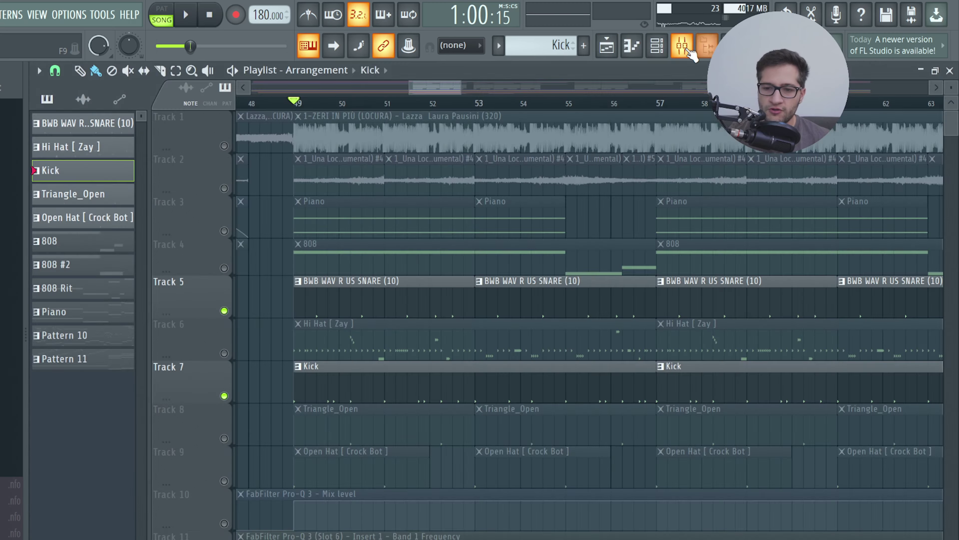
pyautogui.click(683, 47)
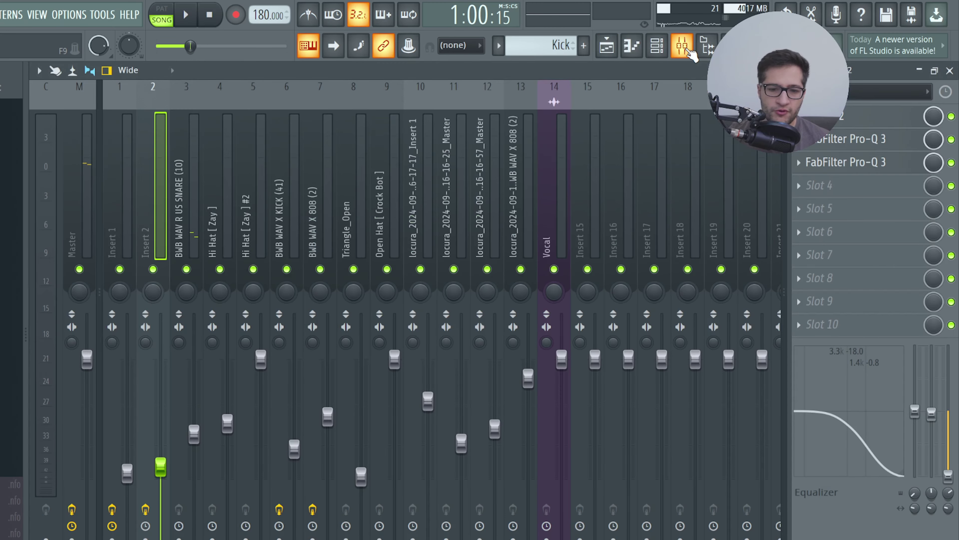
pyautogui.press('F5')
# Step: Solo the 808 track, open its pattern in the piano roll and play its bass notes
pyautogui.click(224, 268)
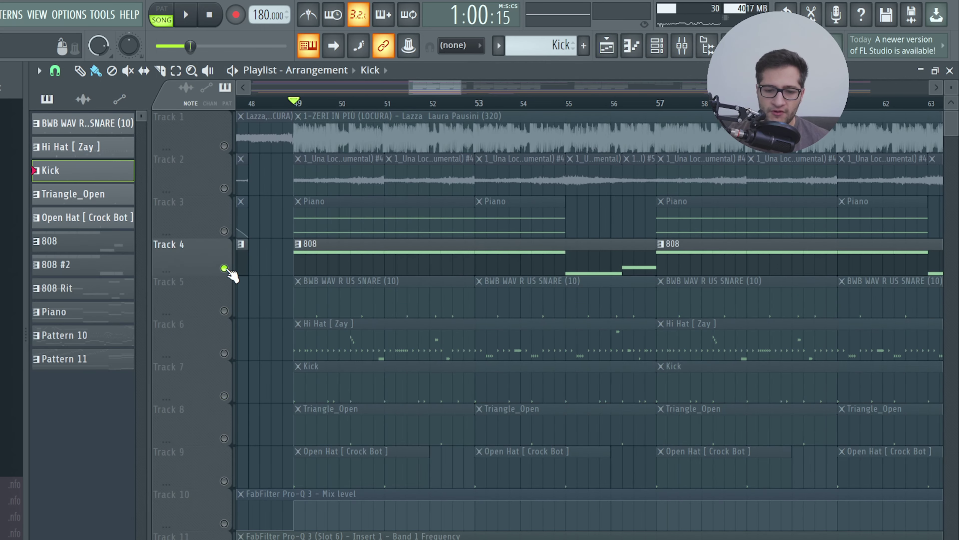
pyautogui.doubleClick(369, 247)
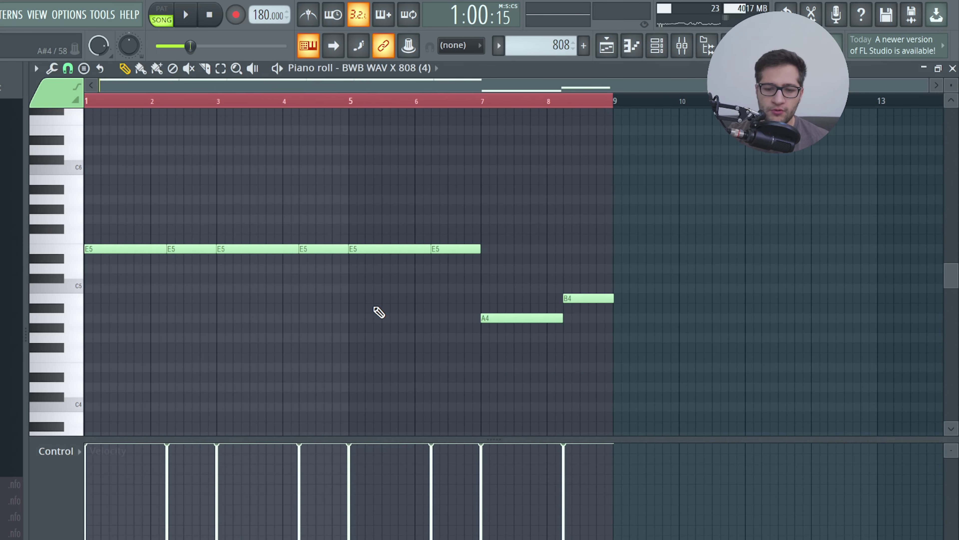
pyautogui.press('space')
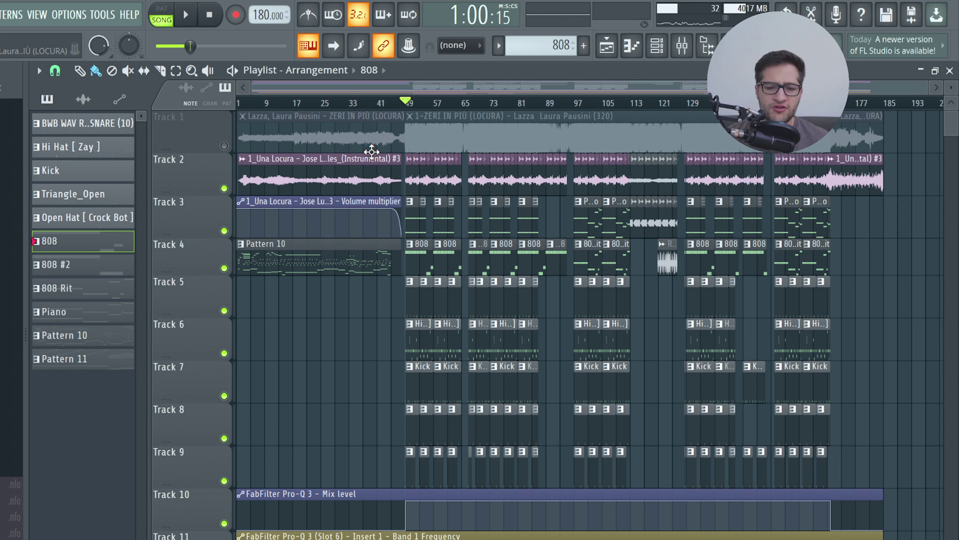
# Step: Examine the arrangement's first drum section, moving the playhead from bar 49 to the gap at bar 65
pyautogui.click(638, 104)
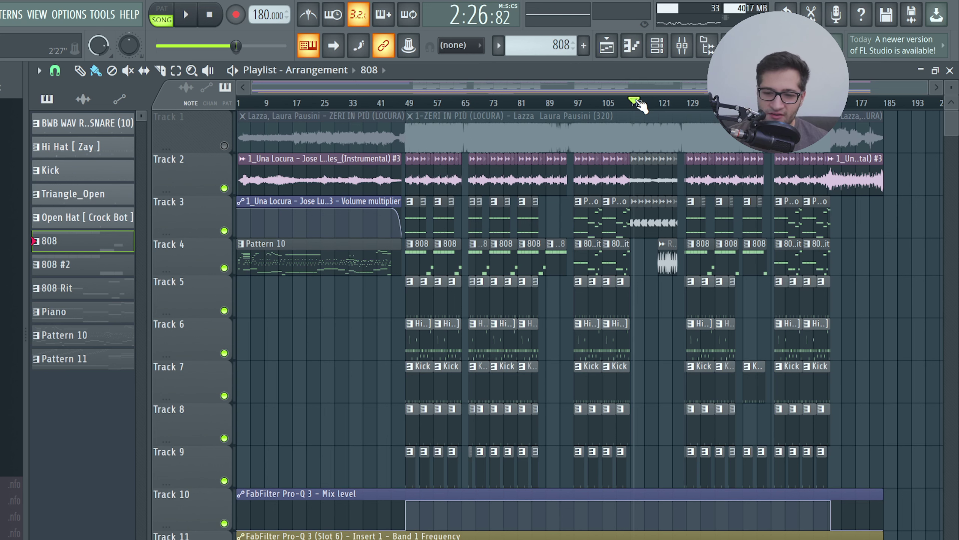
pyautogui.click(407, 105)
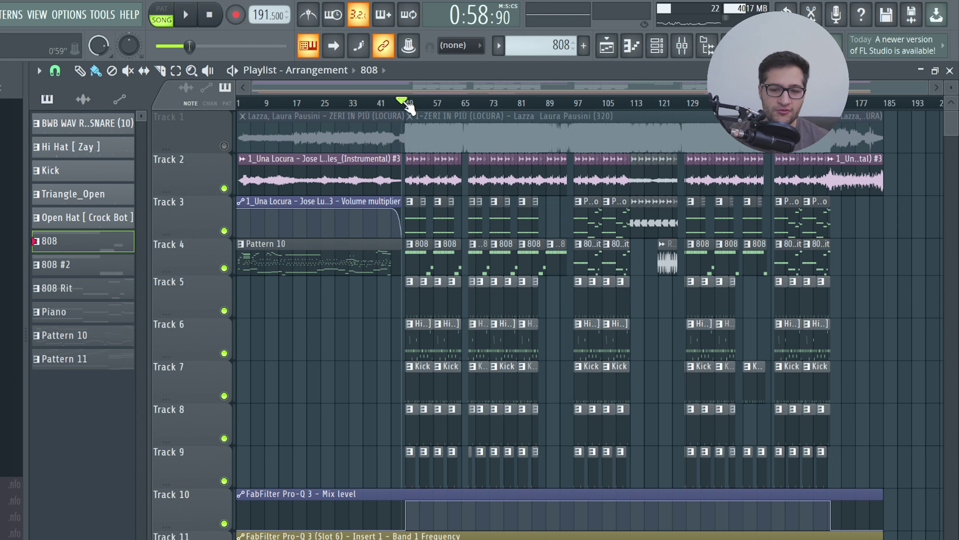
pyautogui.scroll(5, 407, 106)
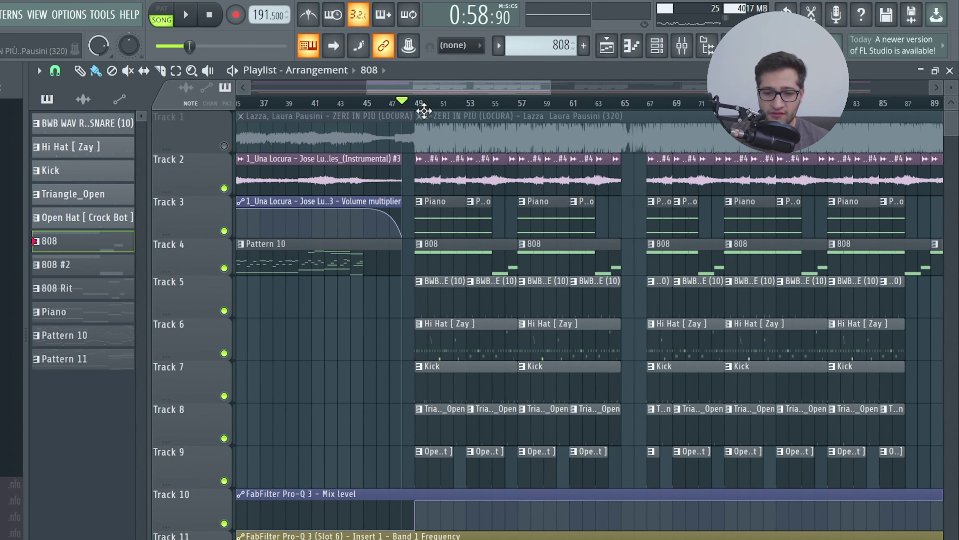
pyautogui.scroll(-2, 509, 142)
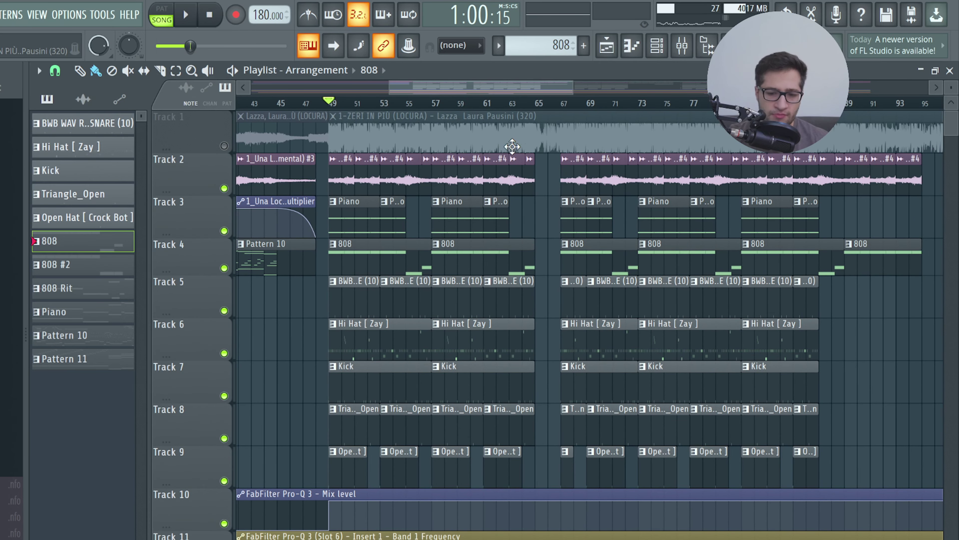
pyautogui.click(538, 107)
pyautogui.click(541, 106)
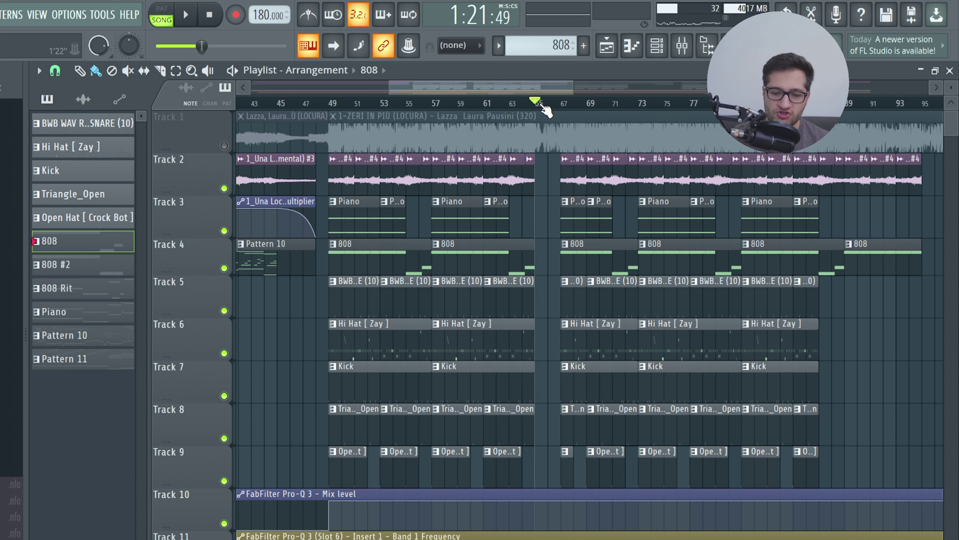
# Step: Examine the second drum section and place the playhead at the drumless 808 part at bar 89
pyautogui.scroll(-2, 545, 110)
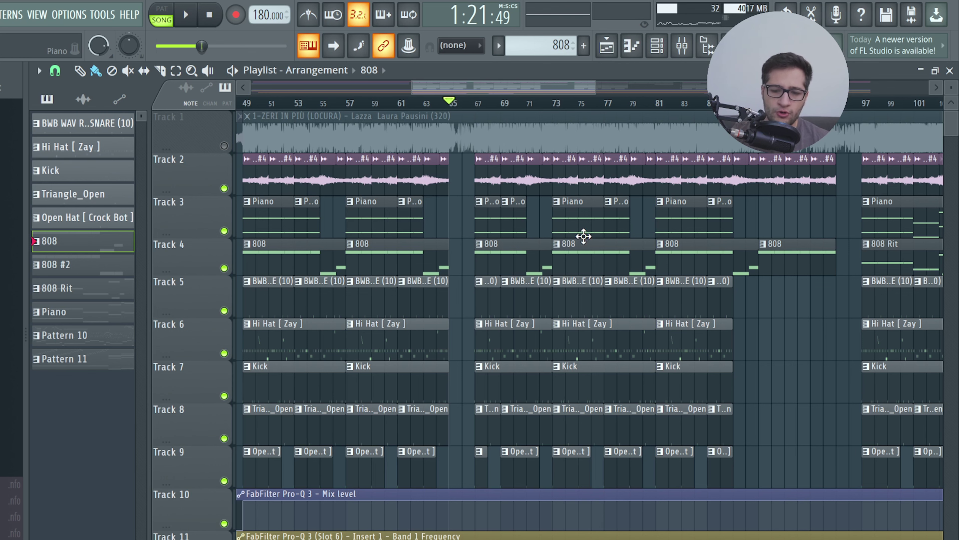
pyautogui.scroll(-3, 753, 224)
pyautogui.scroll(-2, 754, 223)
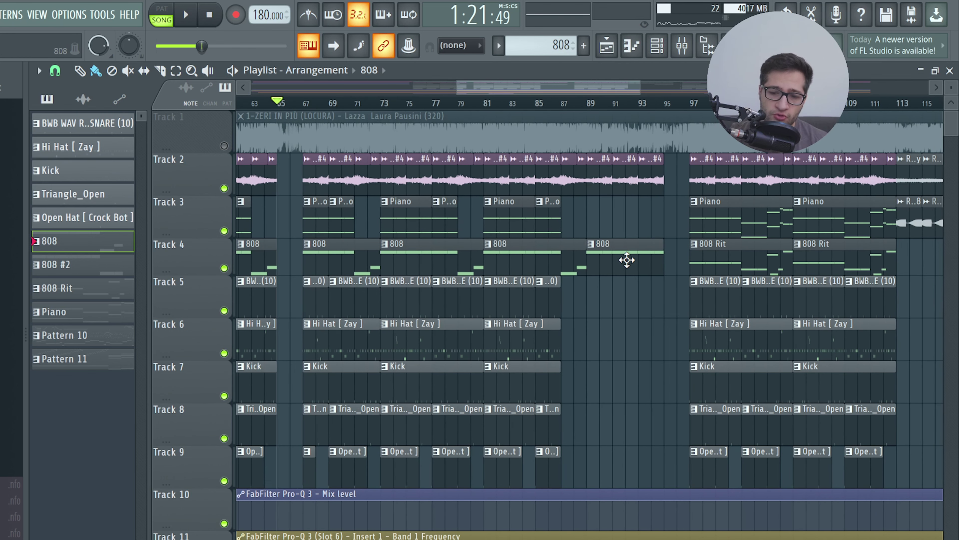
pyautogui.click(589, 106)
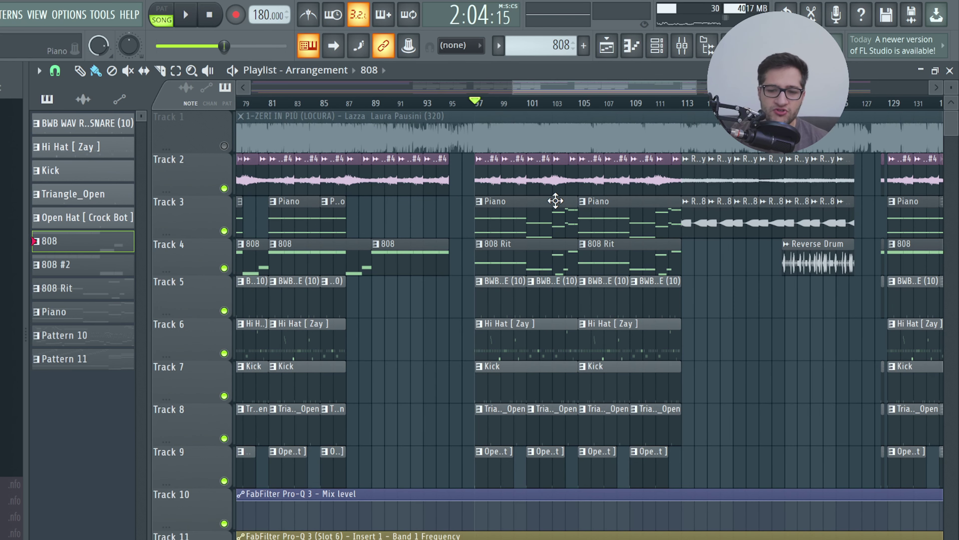
# Step: Play the breakdown with the reversed sample, 808 and drum clips from bar 113
pyautogui.scroll(-3, 555, 200)
pyautogui.scroll(-1, 555, 200)
pyautogui.click(531, 104)
pyautogui.scroll(-3, 539, 109)
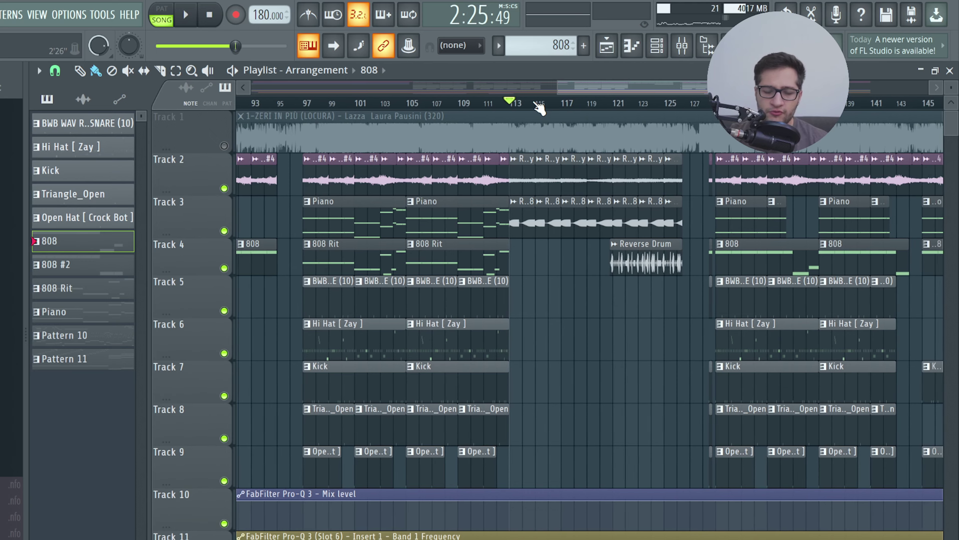
pyautogui.press('space')
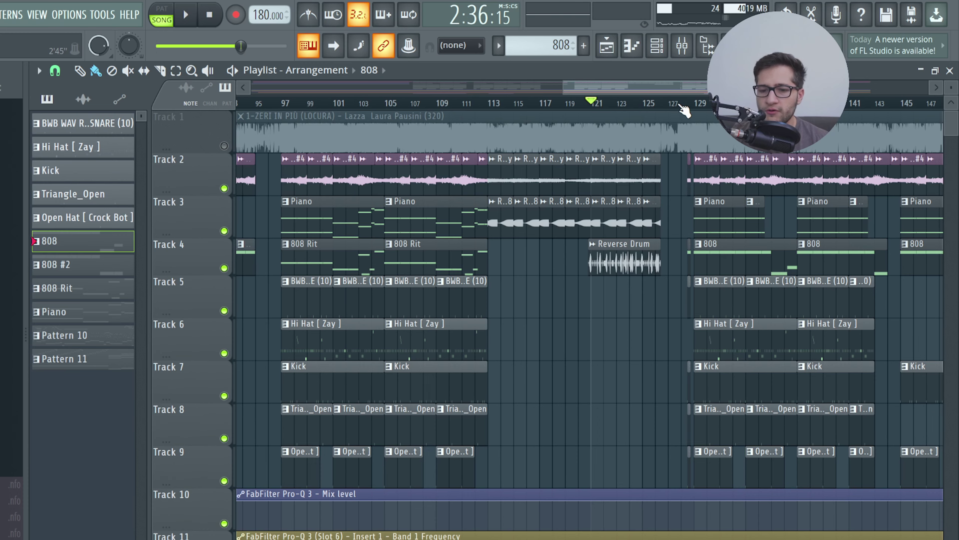
# Step: Examine the closing sections from bar 127 to the outro and return the playhead to bar 113
pyautogui.click(673, 103)
pyautogui.scroll(-2, 687, 179)
pyautogui.hscroll(2, 688, 178)
pyautogui.hscroll(5, 687, 179)
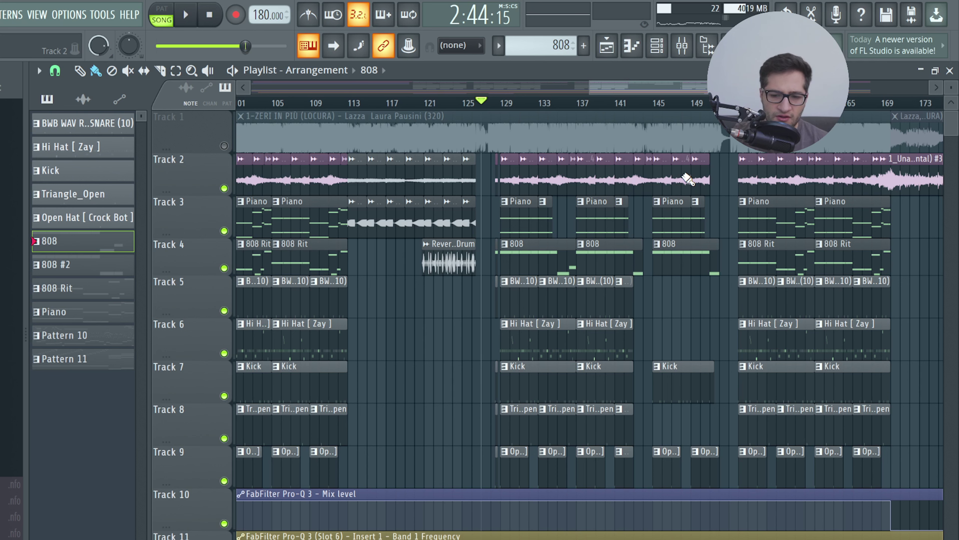
pyautogui.hscroll(3, 687, 180)
pyautogui.click(308, 102)
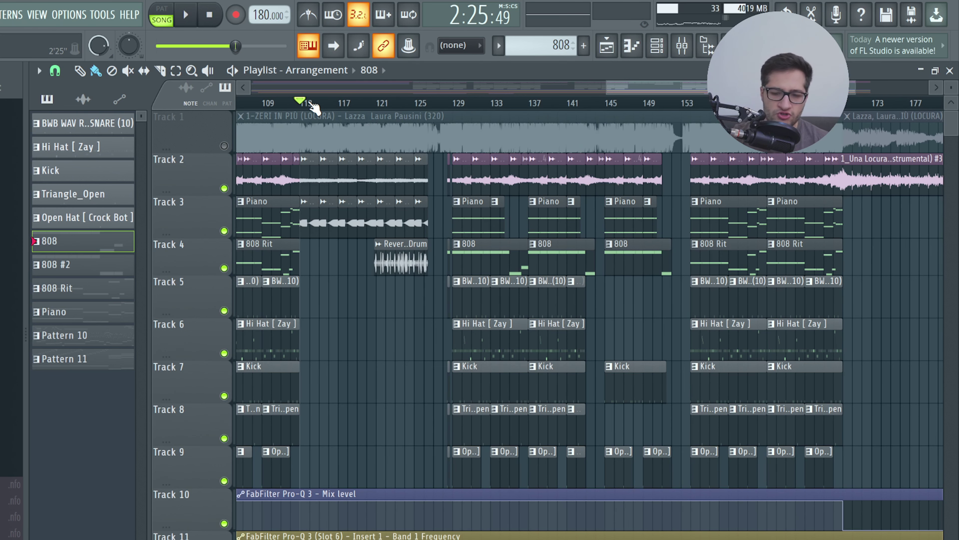
# Step: Play the full arrangement from bar 49, then jump ahead to the drumless part around bar 87
pyautogui.scroll(-3, 314, 104)
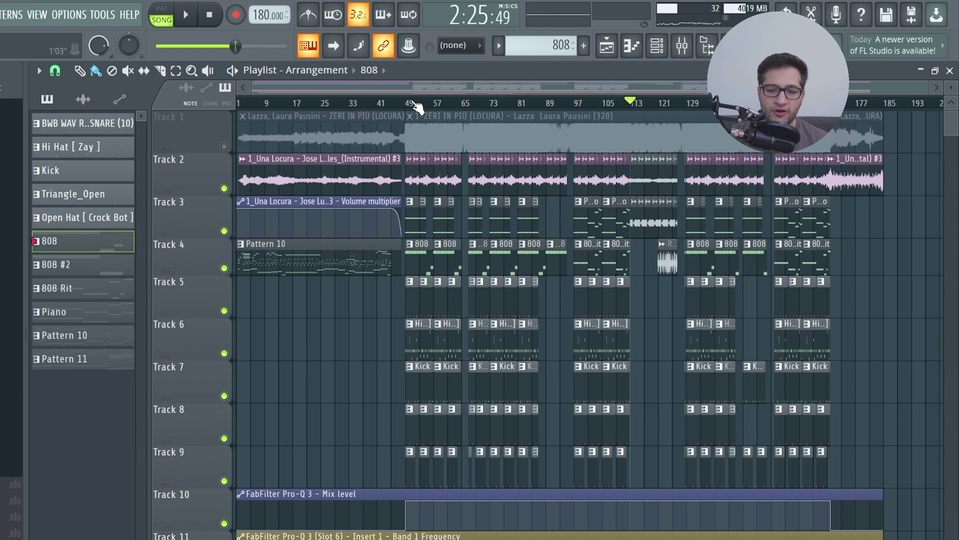
pyautogui.click(413, 103)
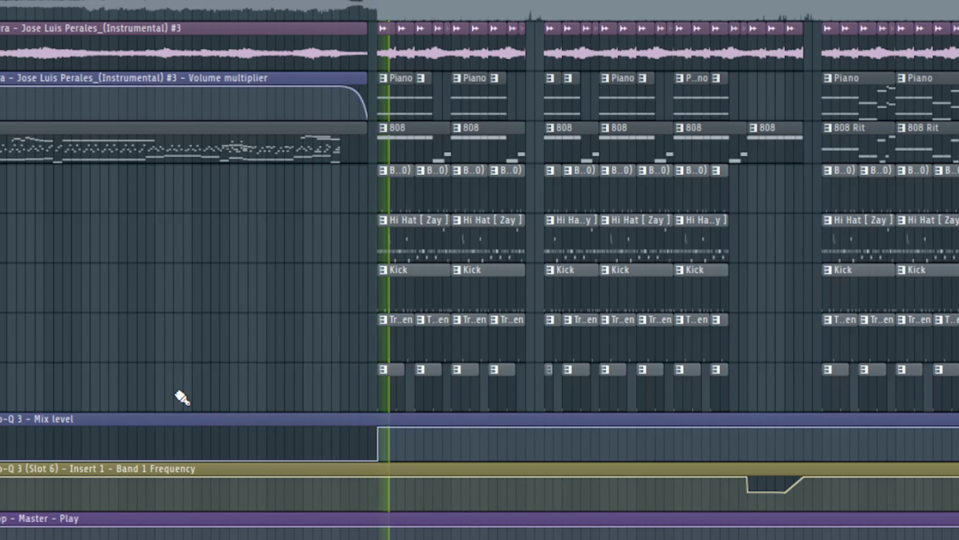
pyautogui.scroll(-4, 182, 397)
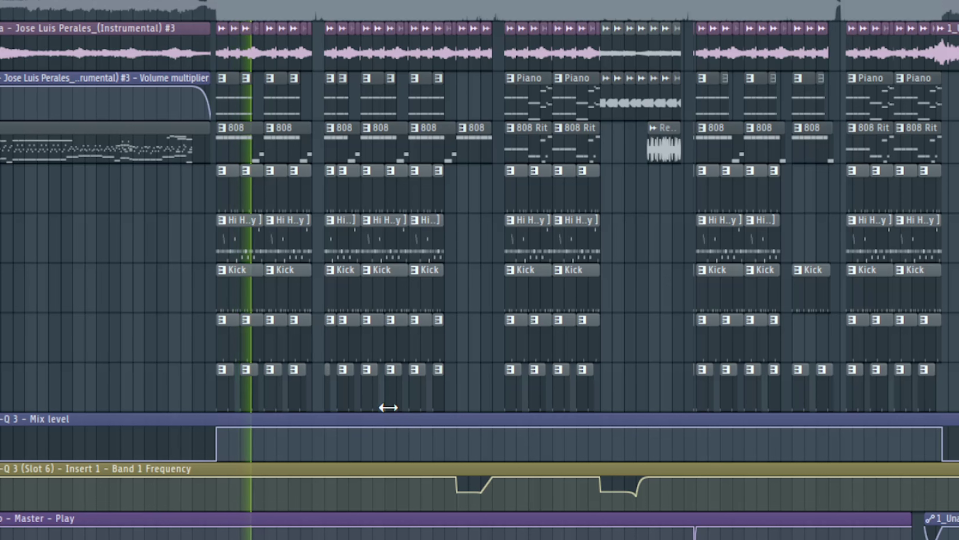
pyautogui.moveTo(378, 412)
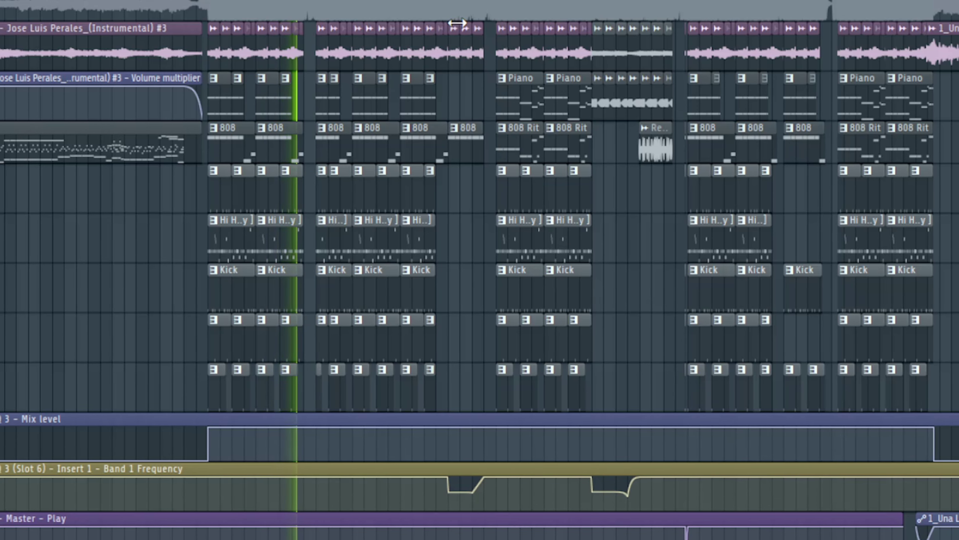
pyautogui.click(435, 2)
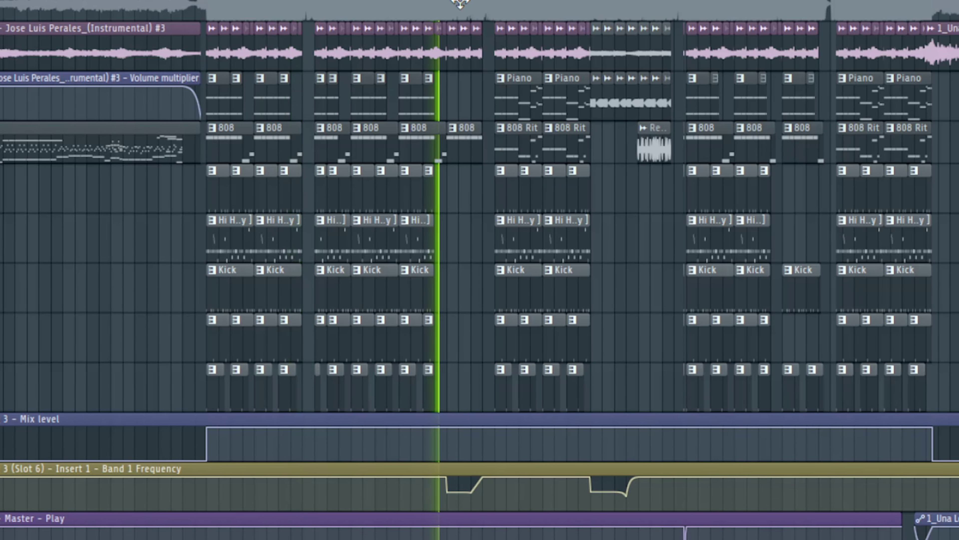